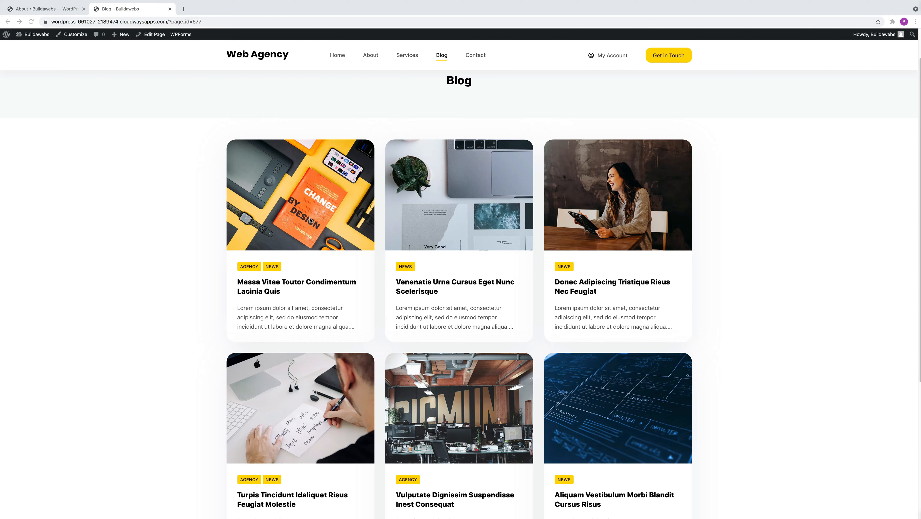
Review the sample blog's first post, "Massa Vitae Toutor Condimentum Lacinia Quis", and the Blog page's post grid
{"action": "left_click", "coordinate": [301, 282]}
{"action": "left_click", "coordinate": [302, 282]}
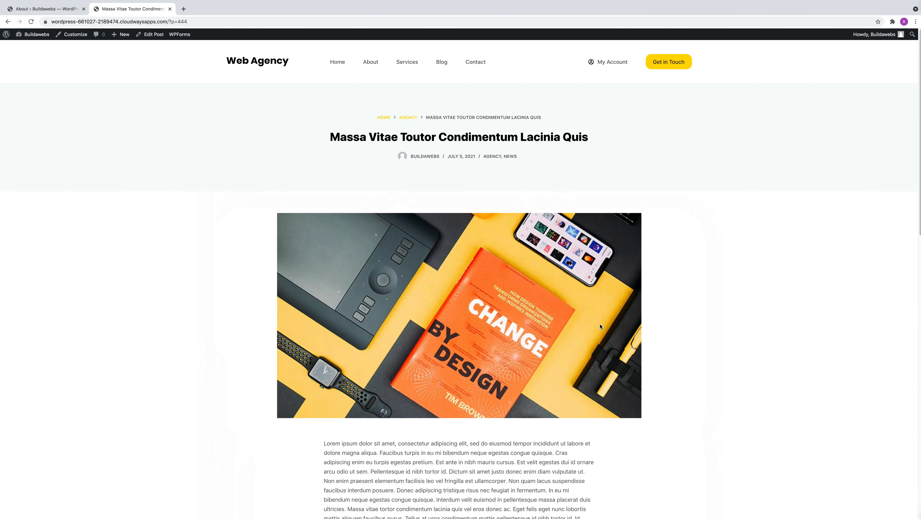
{"action": "scroll", "coordinate": [481, 320], "scroll_direction": "down", "scroll_amount": 3}
{"action": "scroll", "coordinate": [481, 320], "scroll_direction": "up", "scroll_amount": 3}
{"action": "left_click", "coordinate": [444, 63]}
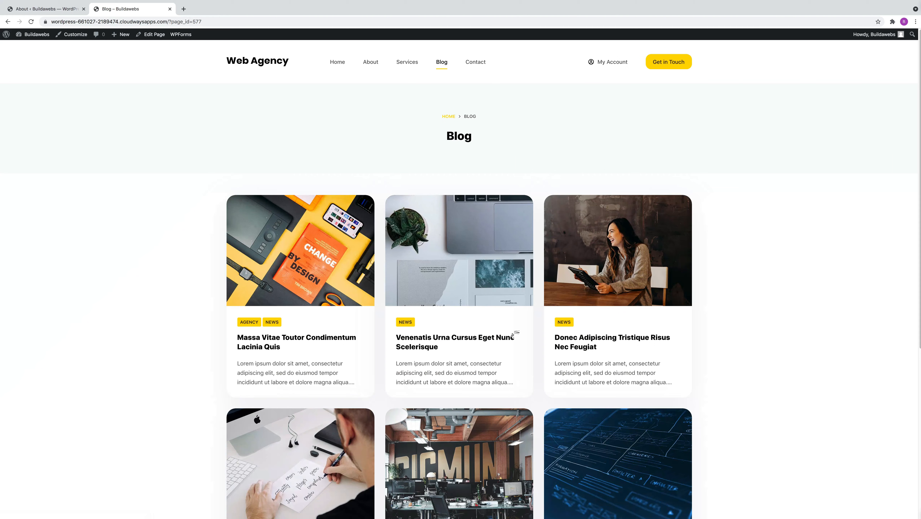
{"action": "scroll", "coordinate": [513, 335], "scroll_direction": "down", "scroll_amount": 3}
{"action": "scroll", "coordinate": [512, 337], "scroll_direction": "up", "scroll_amount": 3}
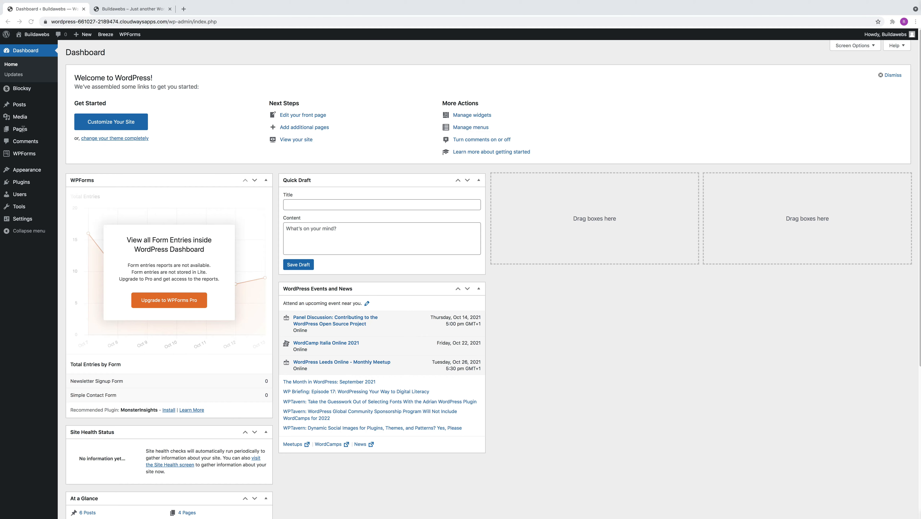
Create a new page titled "Blog" and publish it
{"action": "mouse_move", "coordinate": [36, 131]}
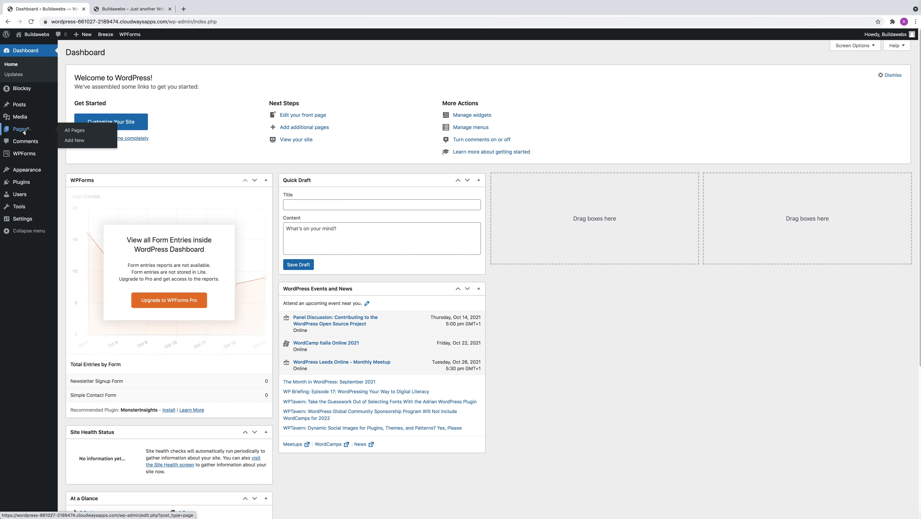
{"action": "left_click", "coordinate": [81, 142]}
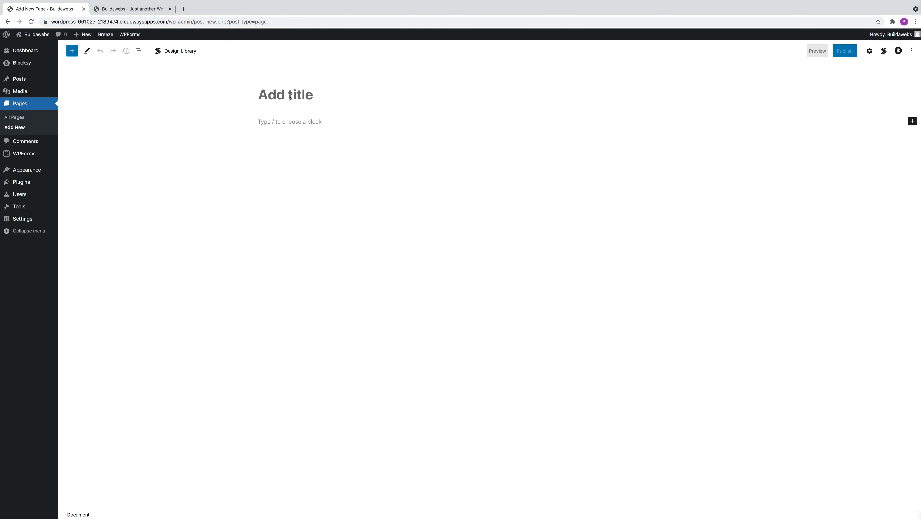
{"action": "left_click", "coordinate": [293, 97]}
{"action": "type", "text": "Blog"}
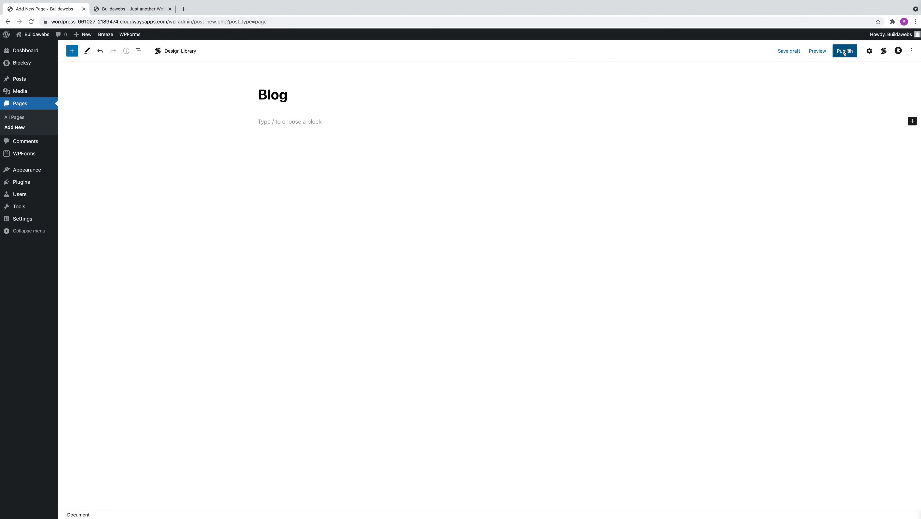
{"action": "left_click", "coordinate": [844, 51]}
{"action": "left_click", "coordinate": [847, 53]}
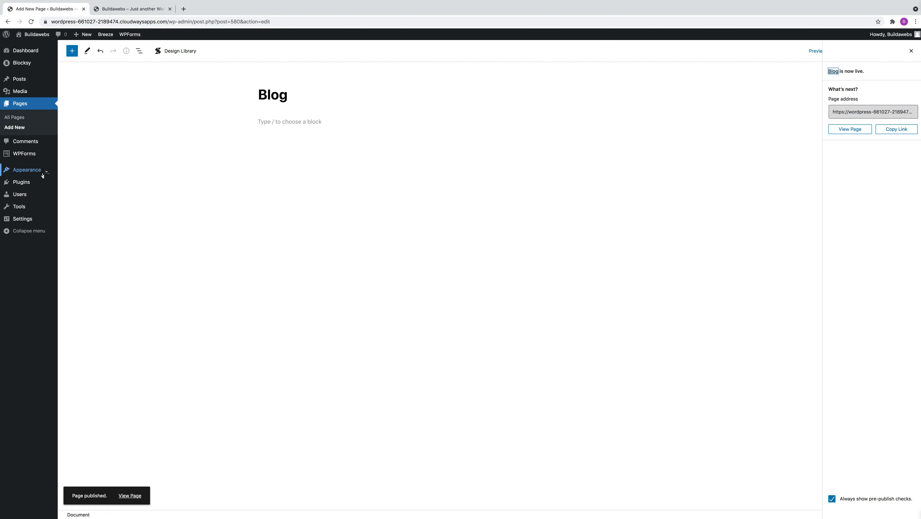
Add the Blog page to the Main Menu and save the menu
{"action": "mouse_move", "coordinate": [38, 174]}
{"action": "left_click", "coordinate": [80, 202]}
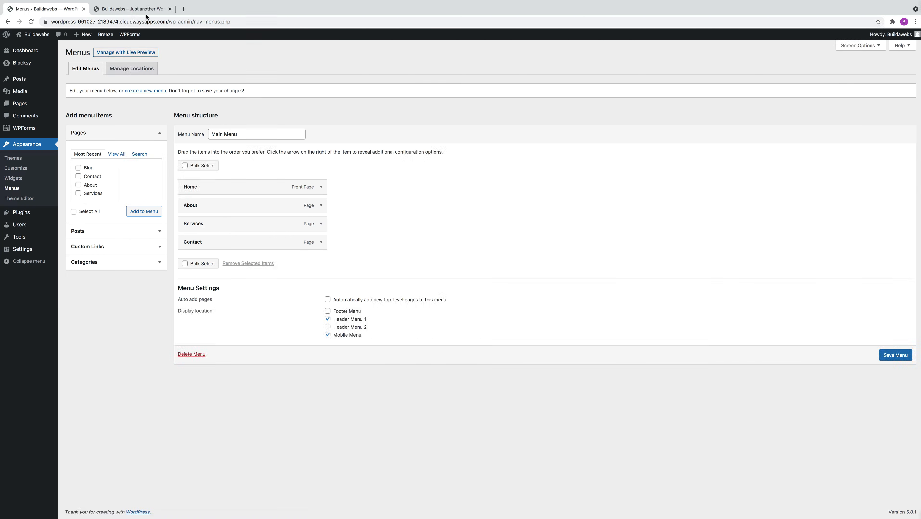
{"action": "left_click", "coordinate": [141, 11]}
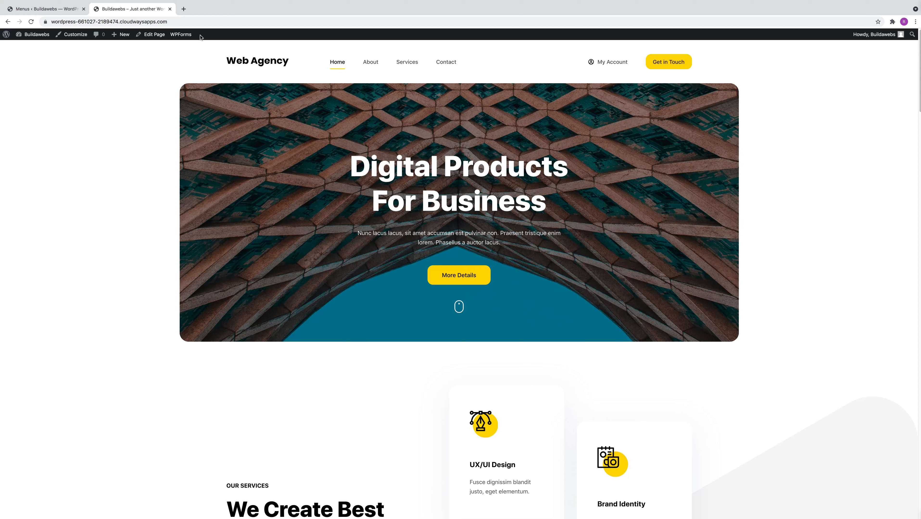
{"action": "left_click", "coordinate": [62, 9]}
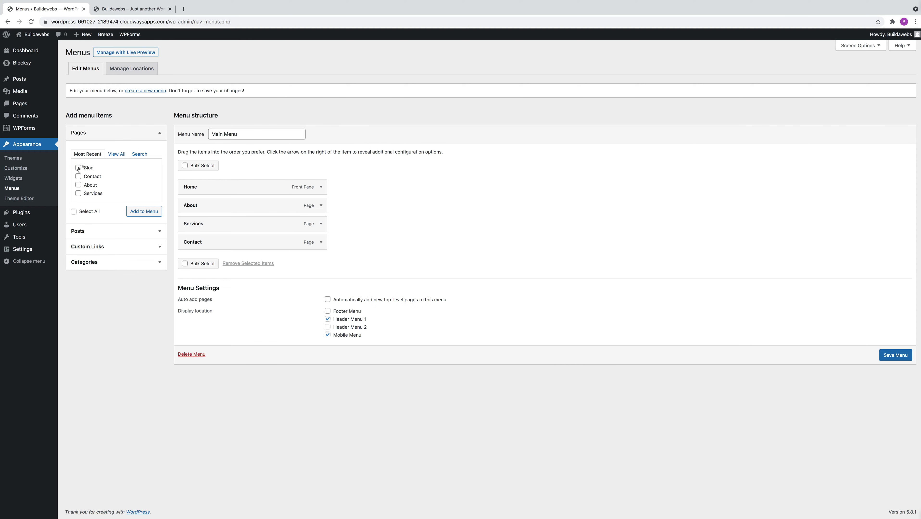
{"action": "left_click", "coordinate": [148, 213]}
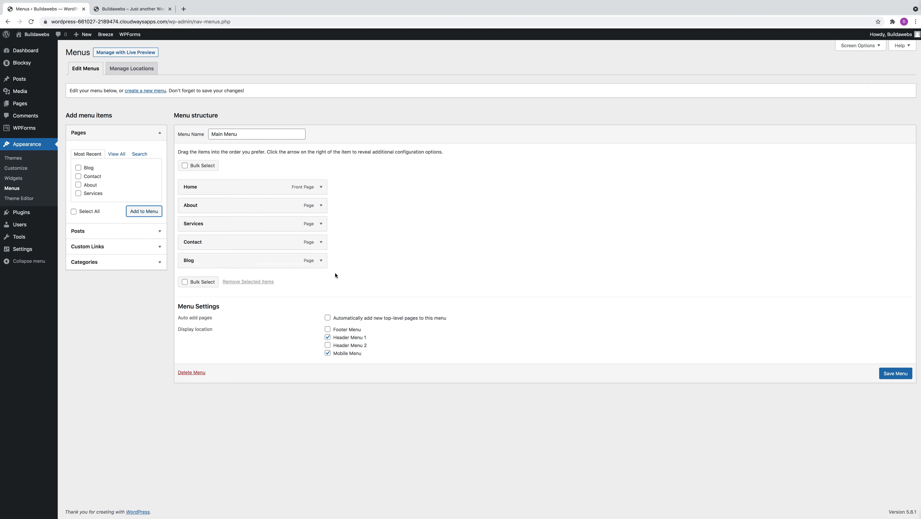
{"action": "left_click", "coordinate": [896, 374]}
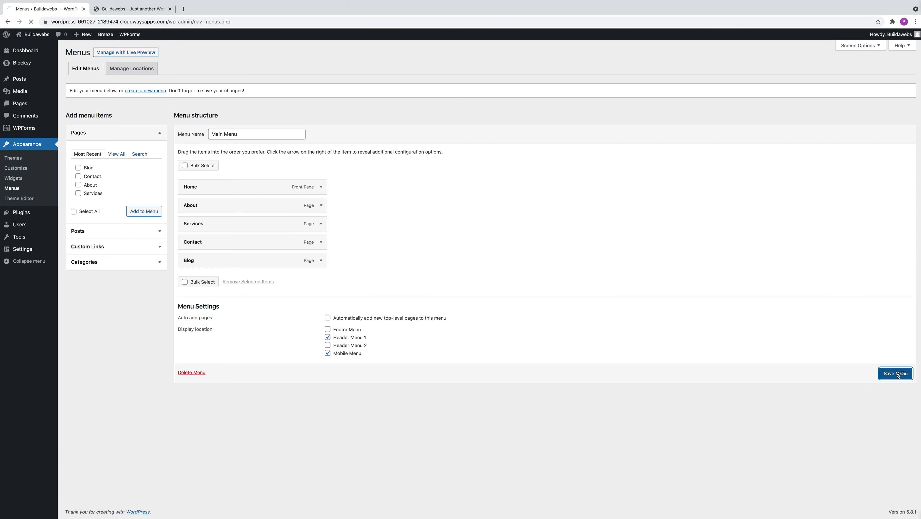
Reload the live site and open the Blog page from its header navigation
{"action": "left_click", "coordinate": [140, 10]}
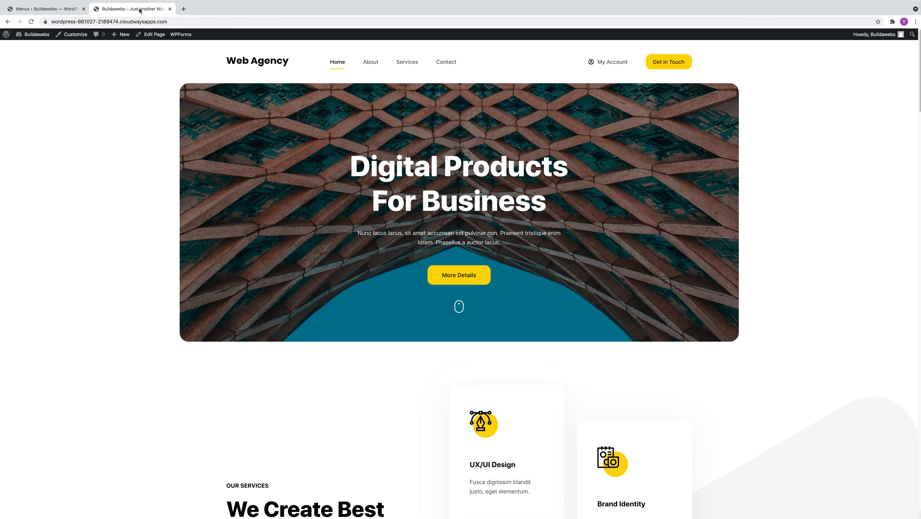
{"action": "left_click", "coordinate": [31, 22]}
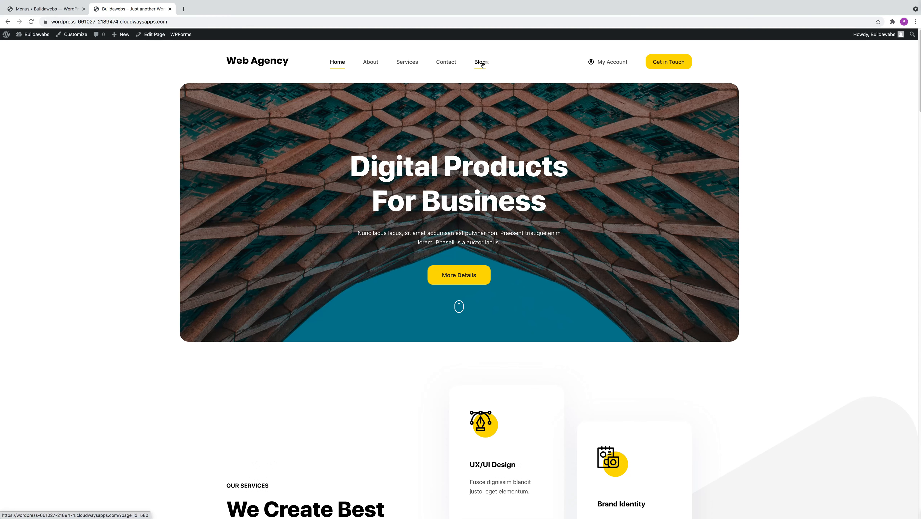
{"action": "left_click", "coordinate": [481, 64]}
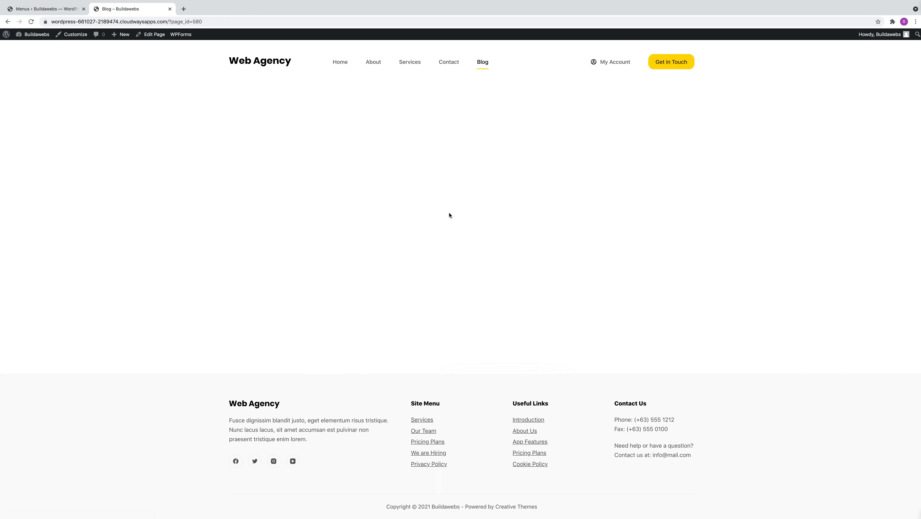
In the WordPress reading settings, set the posts page to Blog and save the changes
{"action": "left_click", "coordinate": [38, 11]}
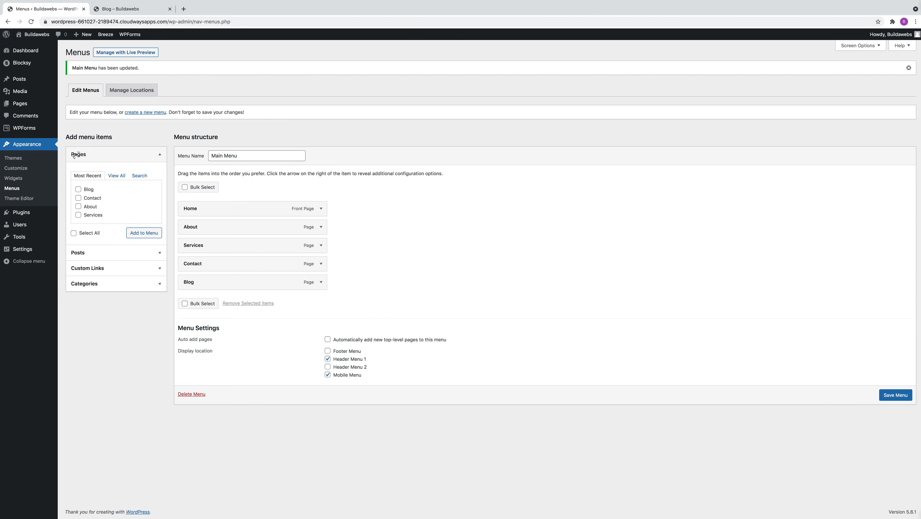
{"action": "mouse_move", "coordinate": [29, 251]}
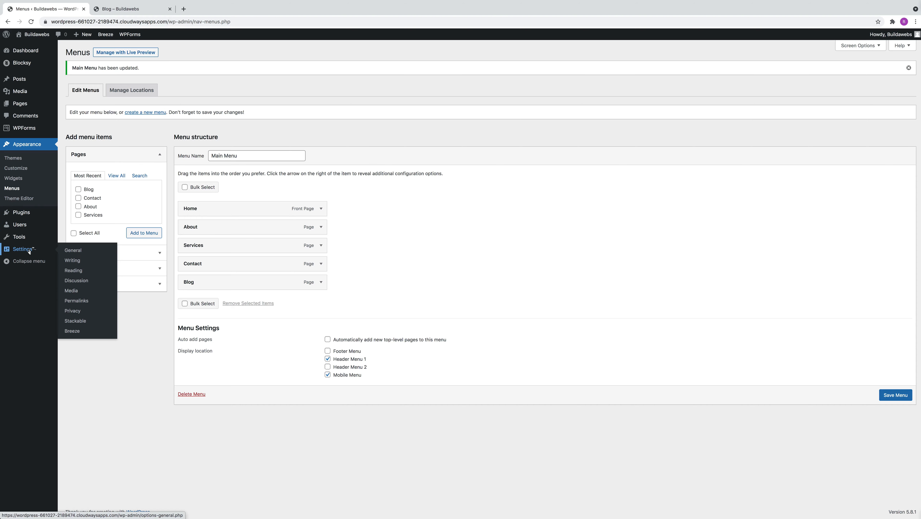
{"action": "left_click", "coordinate": [77, 272]}
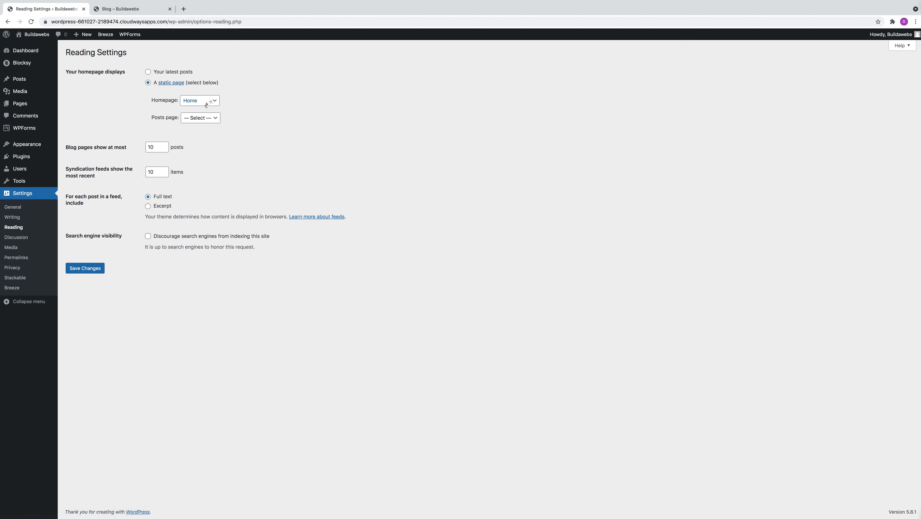
{"action": "left_click", "coordinate": [204, 119]}
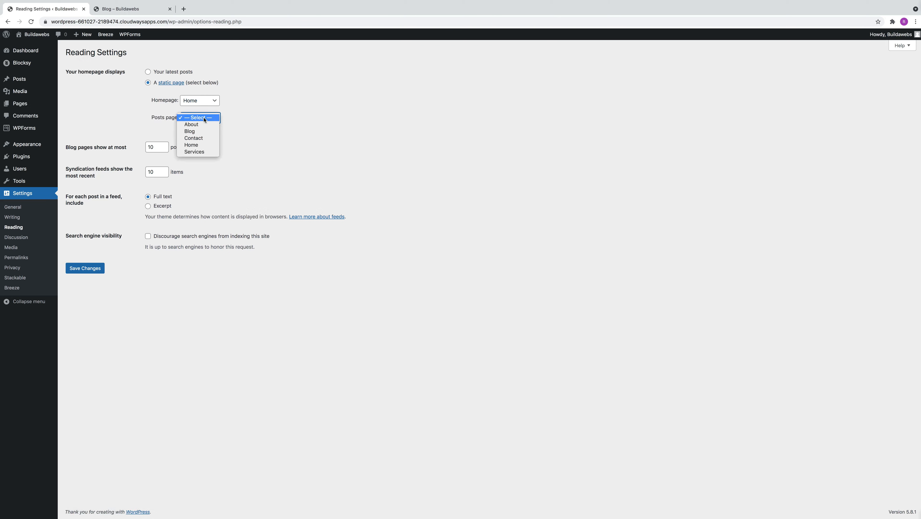
{"action": "left_click", "coordinate": [197, 132]}
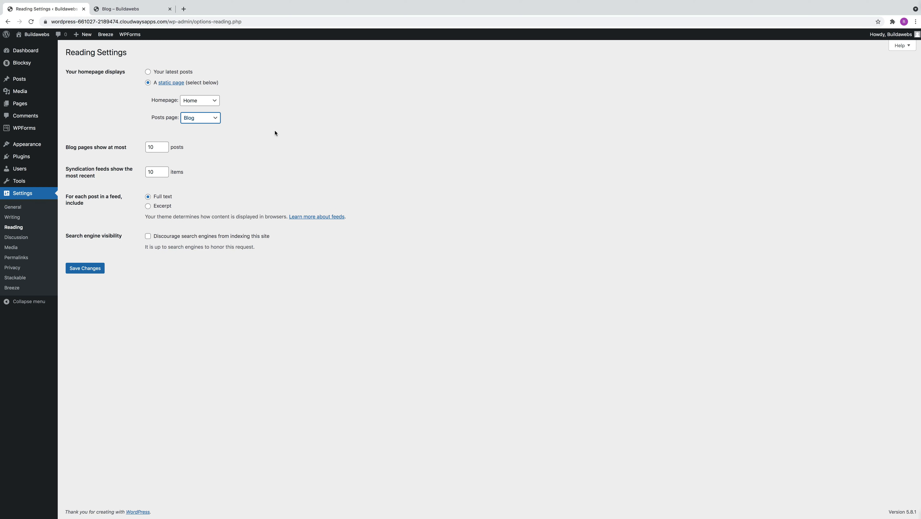
{"action": "left_click", "coordinate": [93, 269]}
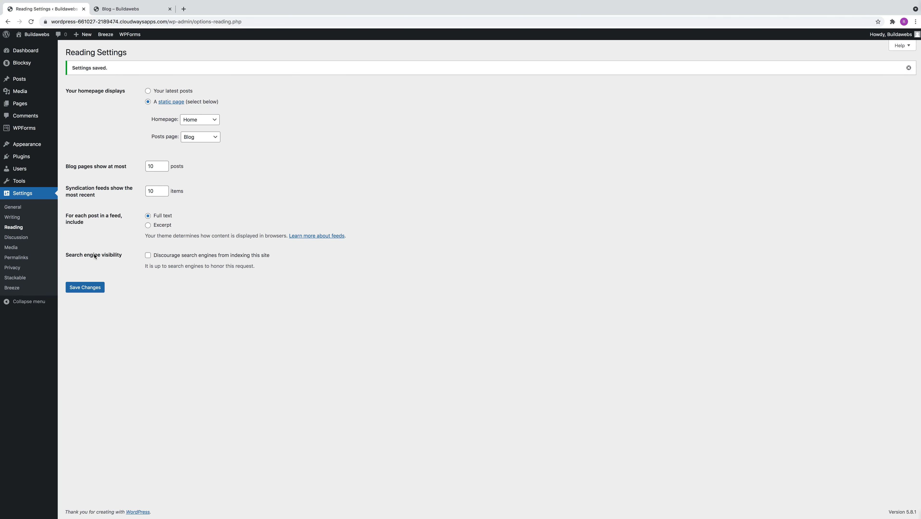
Reload the live Blog page to check its posts, then view the site's Home page
{"action": "left_click", "coordinate": [136, 12]}
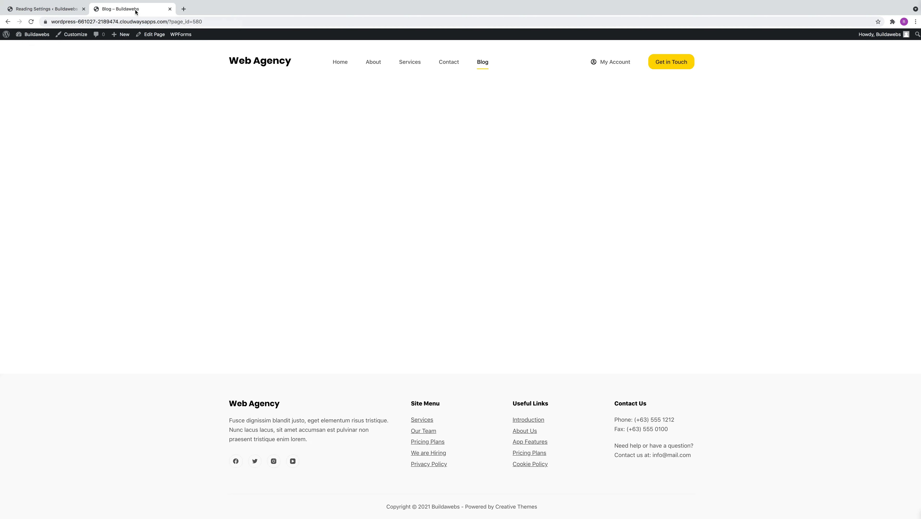
{"action": "left_click", "coordinate": [31, 22]}
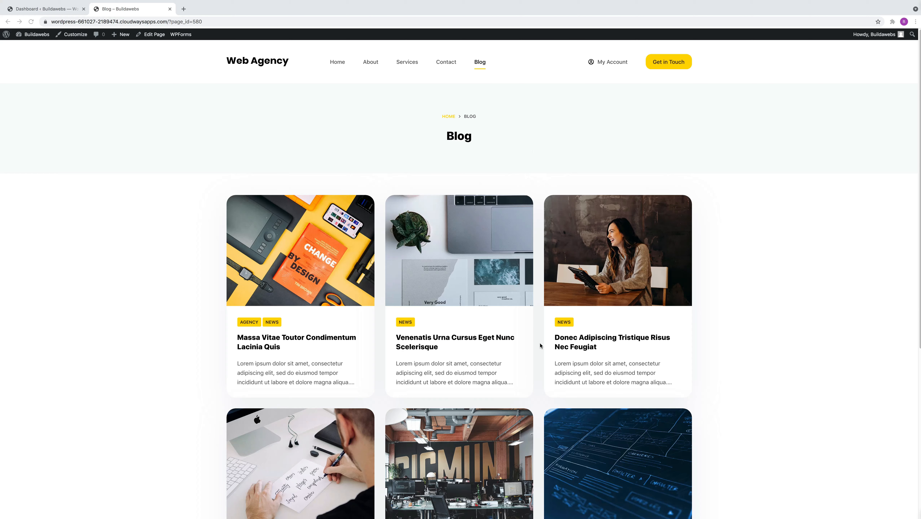
{"action": "left_click", "coordinate": [337, 63]}
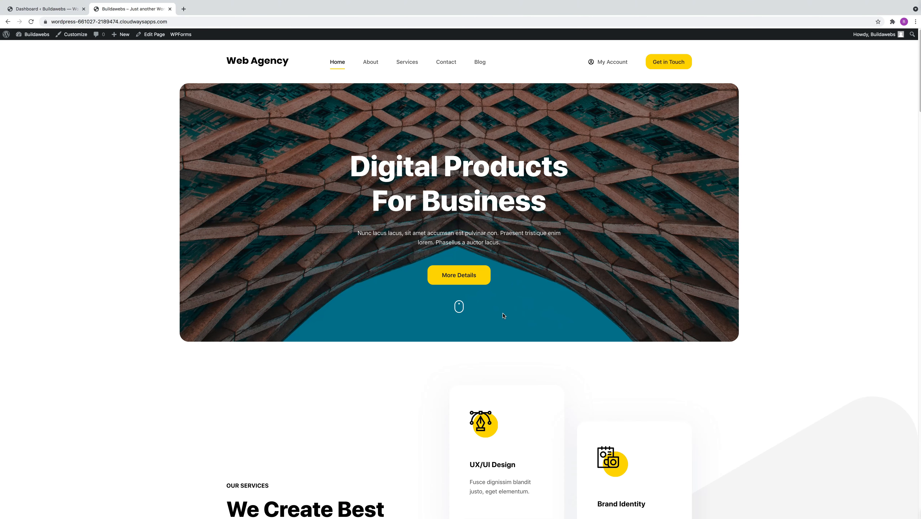
{"action": "scroll", "coordinate": [444, 293], "scroll_direction": "down", "scroll_amount": 5}
{"action": "scroll", "coordinate": [443, 295], "scroll_direction": "up", "scroll_amount": 4}
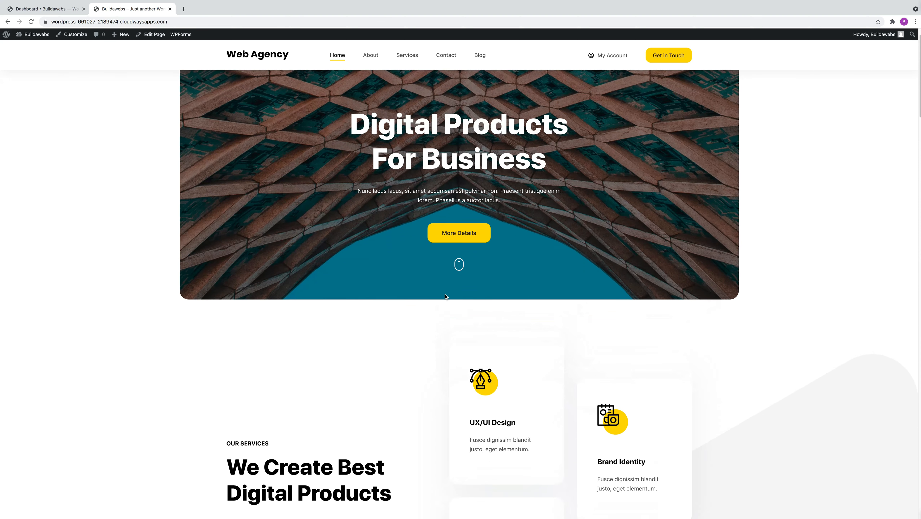
{"action": "scroll", "coordinate": [445, 296], "scroll_direction": "up", "scroll_amount": 1}
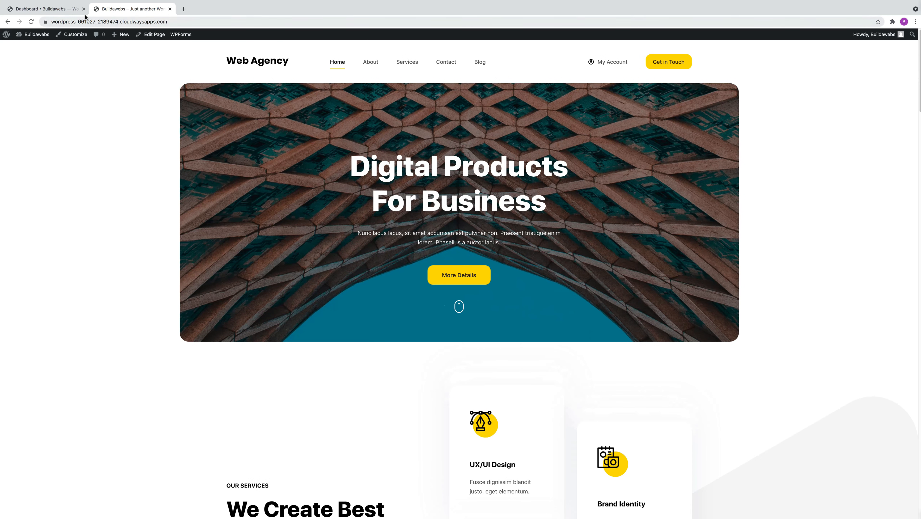
Set the homepage to display the latest posts in the reading settings, save, and reload the live front page
{"action": "left_click", "coordinate": [55, 10]}
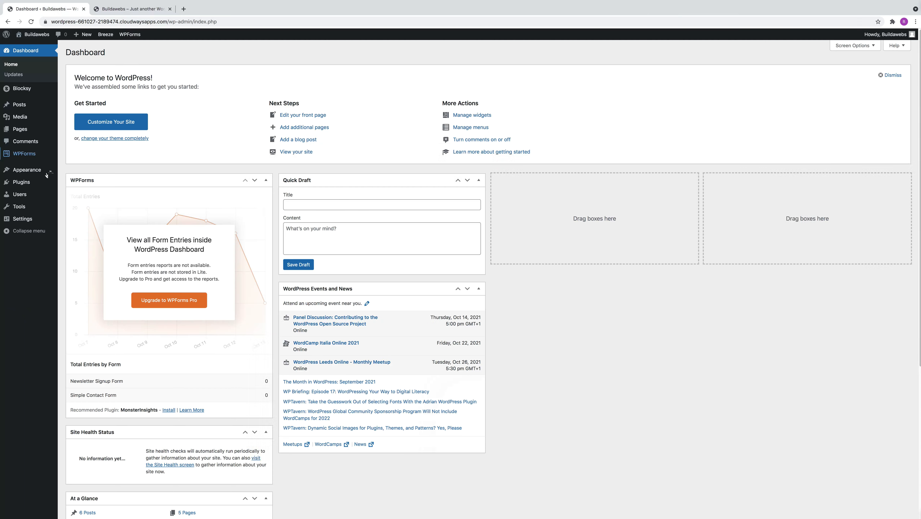
{"action": "mouse_move", "coordinate": [26, 218]}
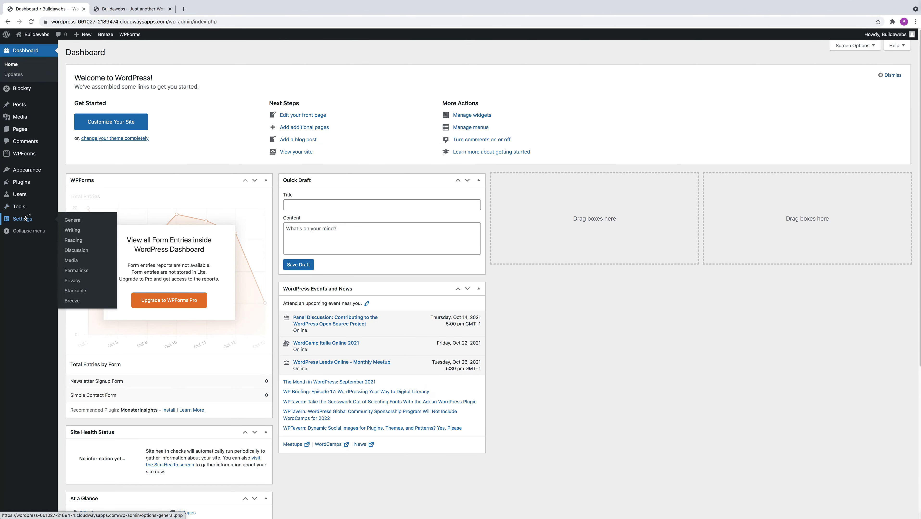
{"action": "left_click", "coordinate": [73, 241]}
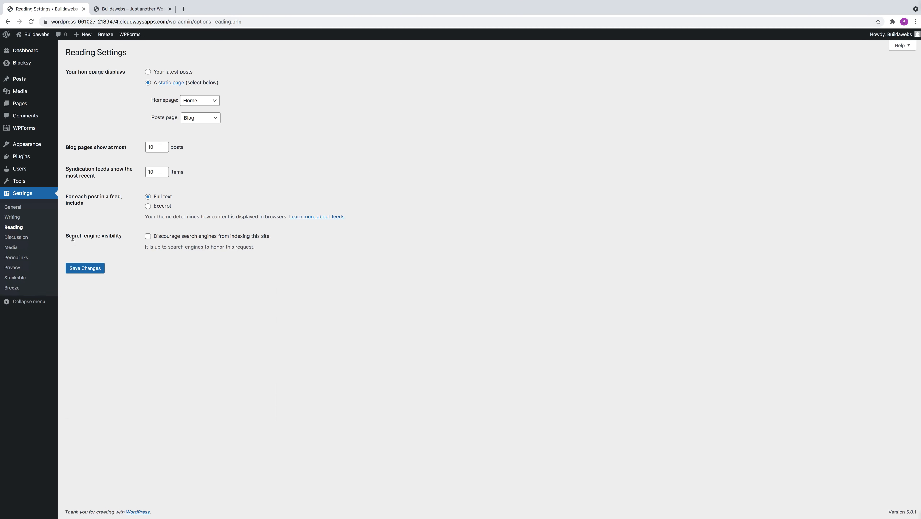
{"action": "left_click", "coordinate": [148, 72]}
{"action": "left_click", "coordinate": [90, 269]}
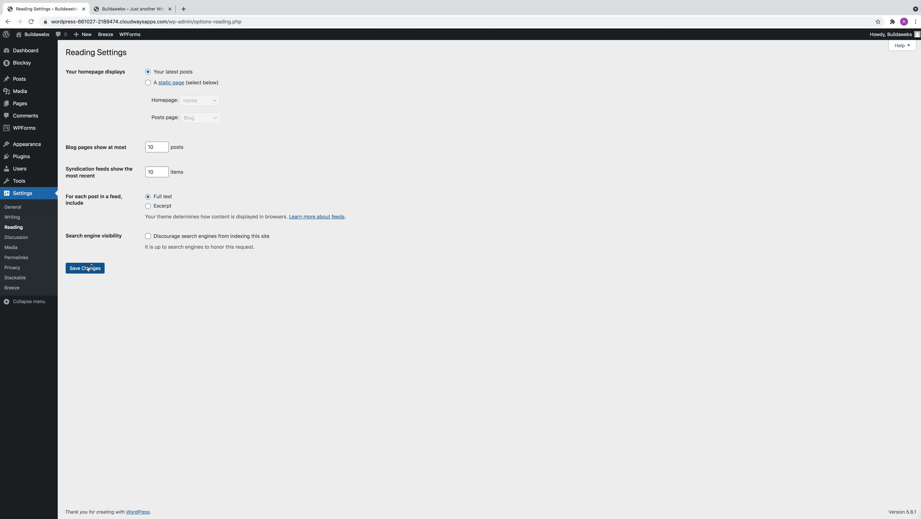
{"action": "left_click", "coordinate": [132, 9]}
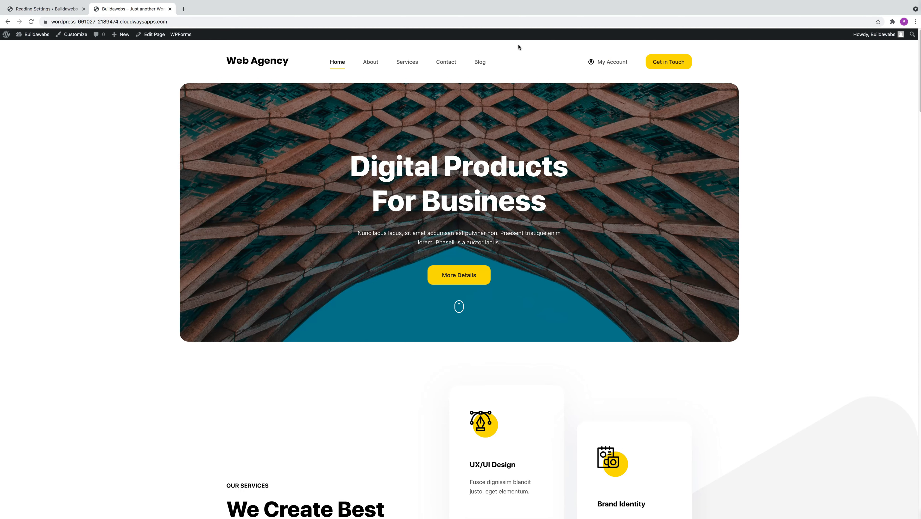
{"action": "left_click", "coordinate": [32, 21]}
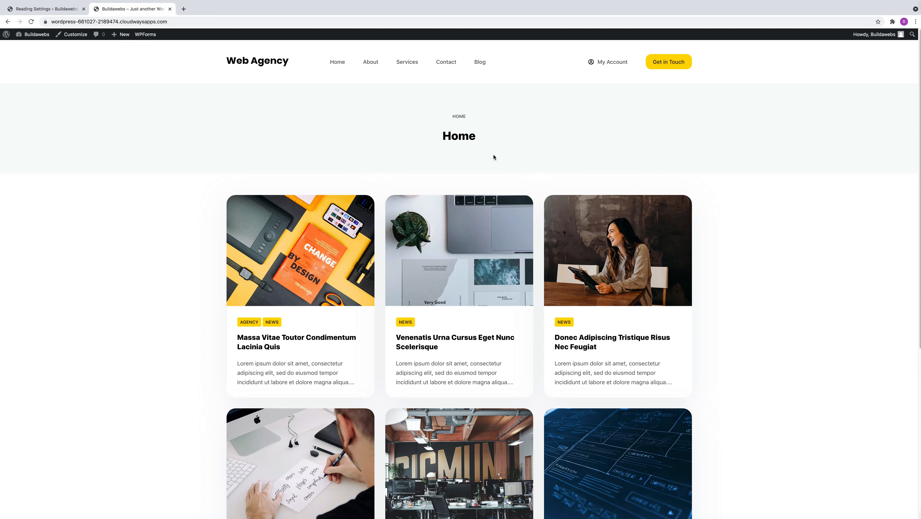
Turn off the blog title in the theme customizer's Blog Posts options and return to the main customizer options
{"action": "left_click", "coordinate": [75, 36]}
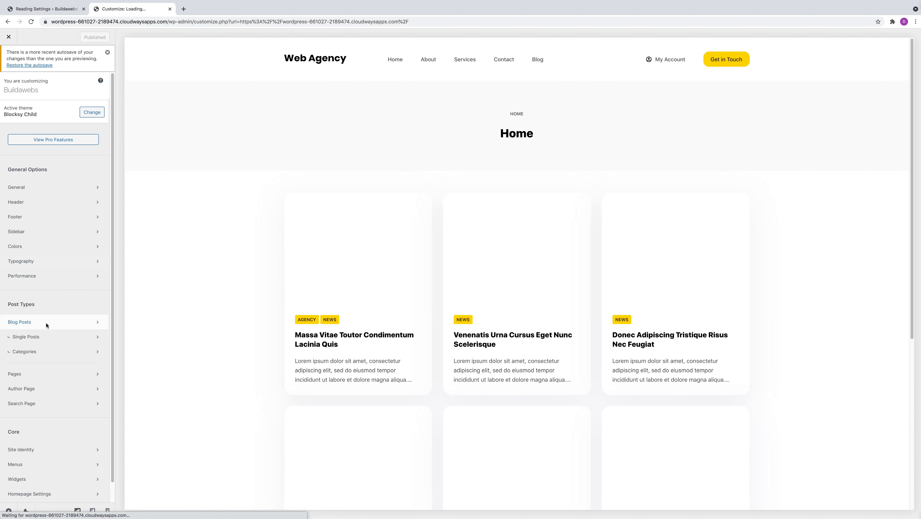
{"action": "left_click", "coordinate": [45, 323]}
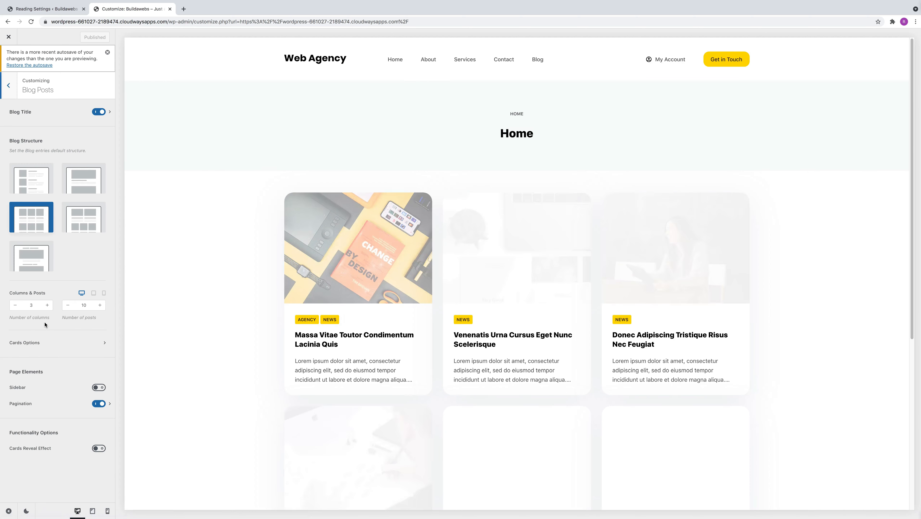
{"action": "left_click", "coordinate": [99, 112]}
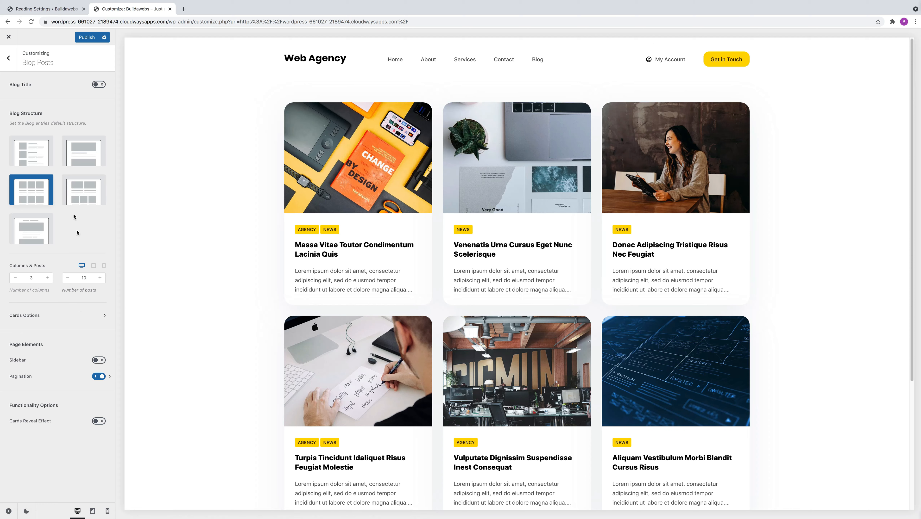
{"action": "left_click", "coordinate": [8, 59]}
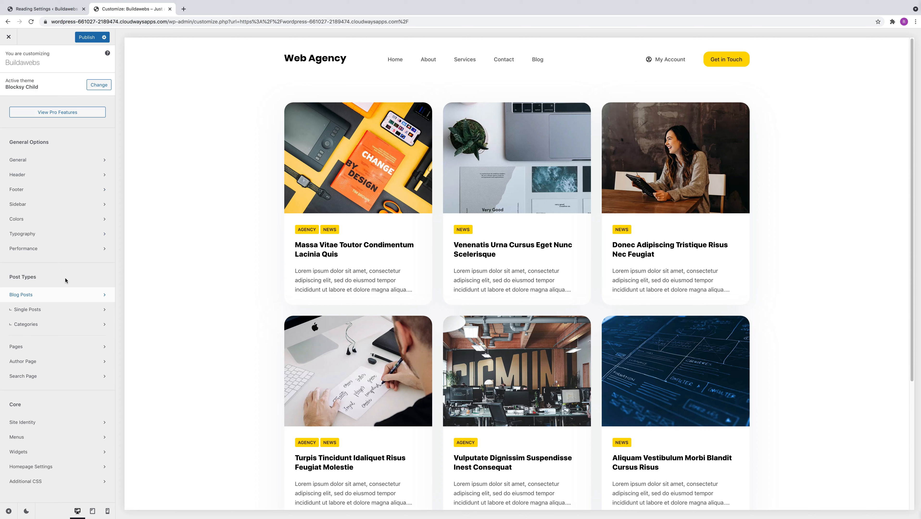
In the customizer's homepage settings, choose a static page with Home as the homepage and Blog as the posts page
{"action": "left_click", "coordinate": [70, 468]}
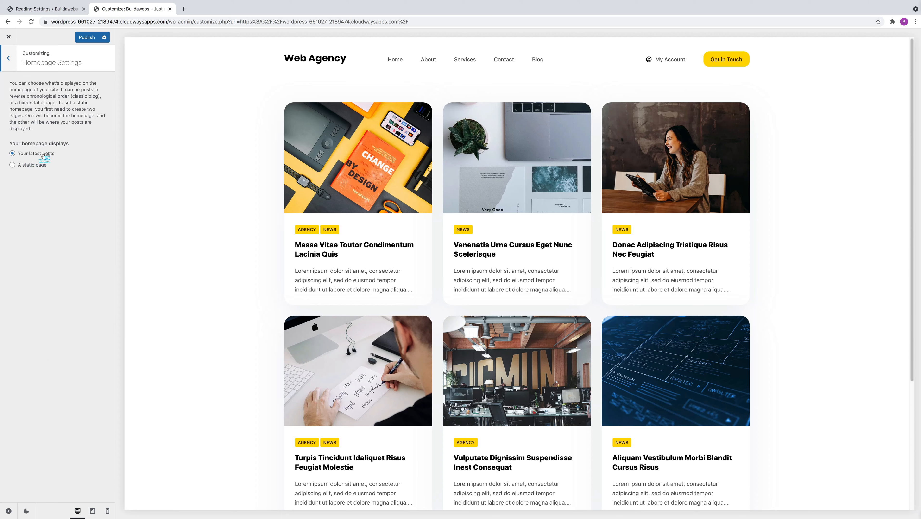
{"action": "left_click", "coordinate": [16, 166]}
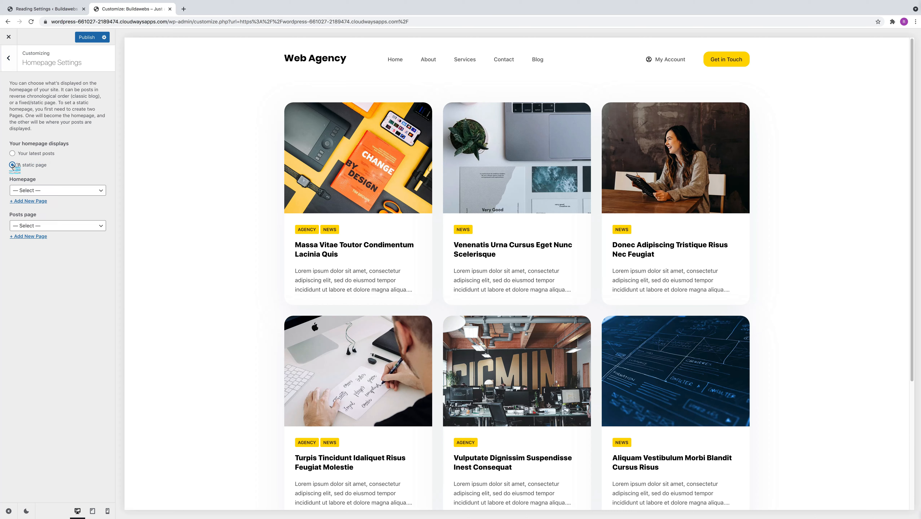
{"action": "left_click", "coordinate": [46, 192]}
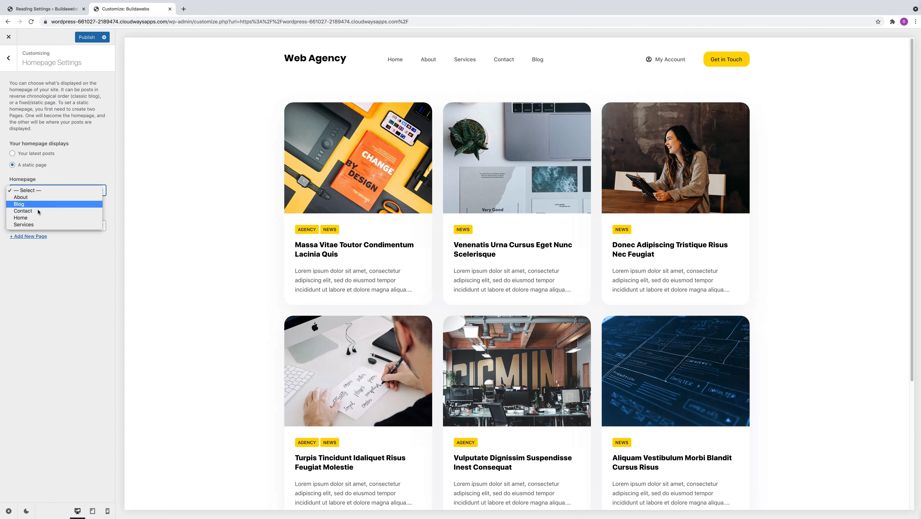
{"action": "left_click", "coordinate": [38, 218]}
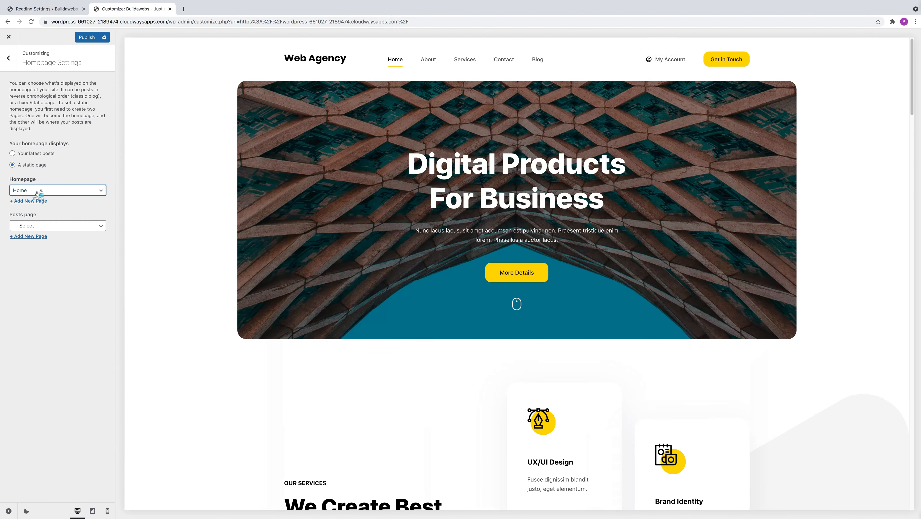
{"action": "left_click", "coordinate": [38, 192]}
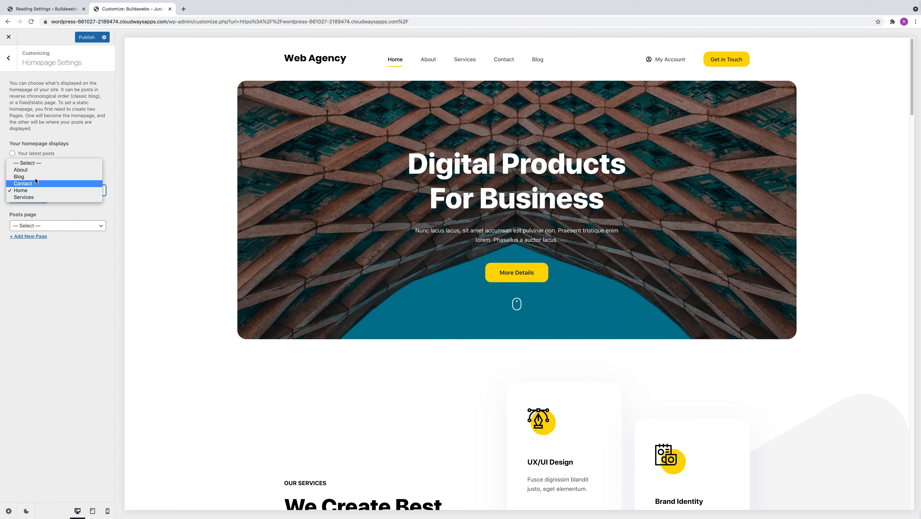
{"action": "left_click", "coordinate": [35, 193]}
{"action": "left_click", "coordinate": [41, 226]}
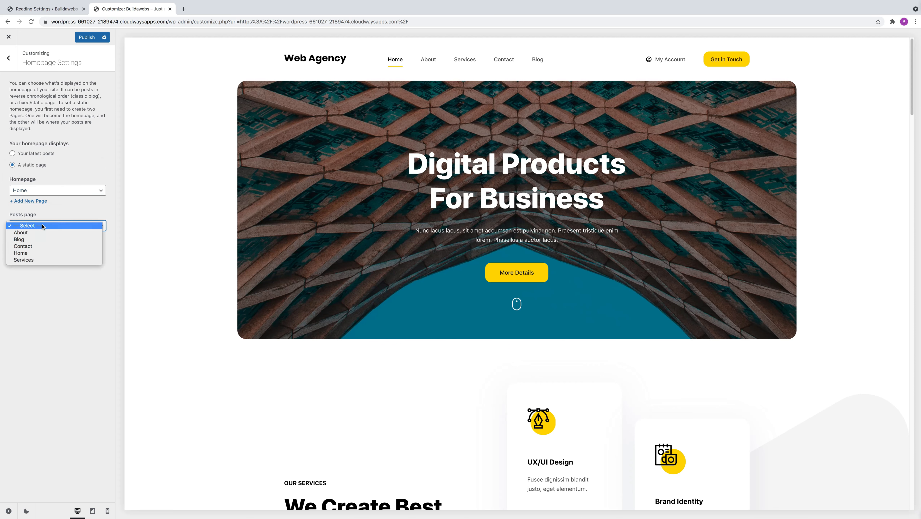
{"action": "left_click", "coordinate": [36, 240]}
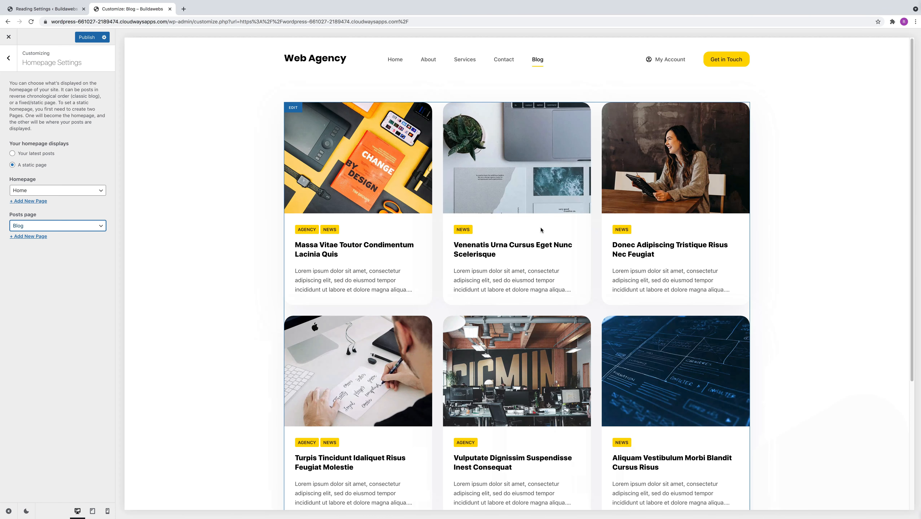
Check the Home and Blog pages in the customizer preview, then publish the changes and close the customizer
{"action": "left_click", "coordinate": [395, 59]}
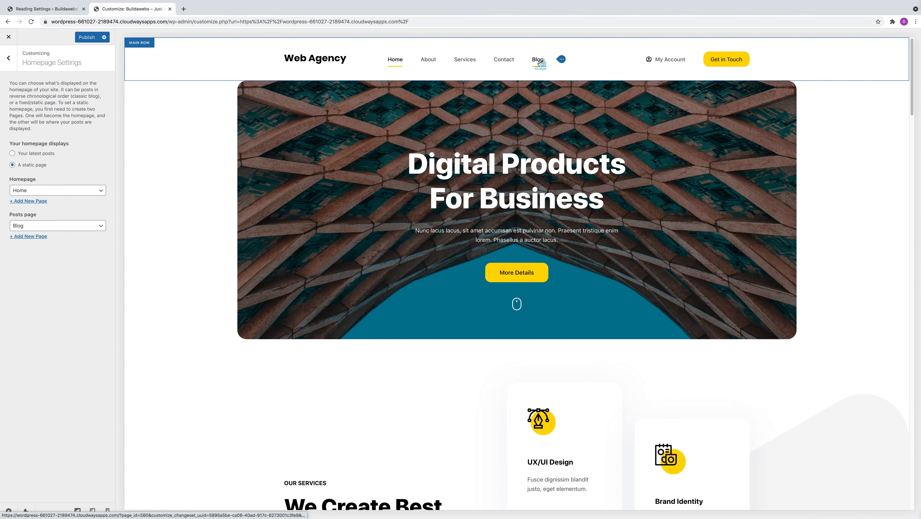
{"action": "left_click", "coordinate": [539, 61]}
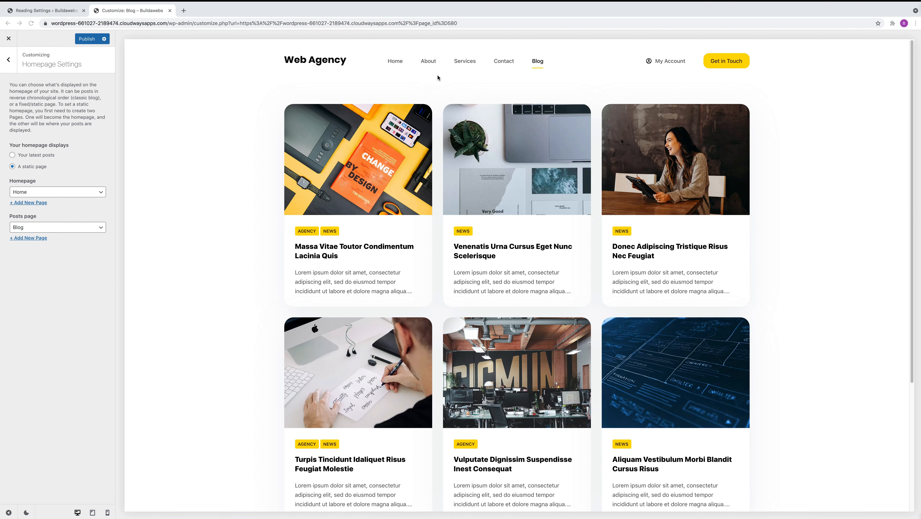
{"action": "left_click", "coordinate": [92, 40]}
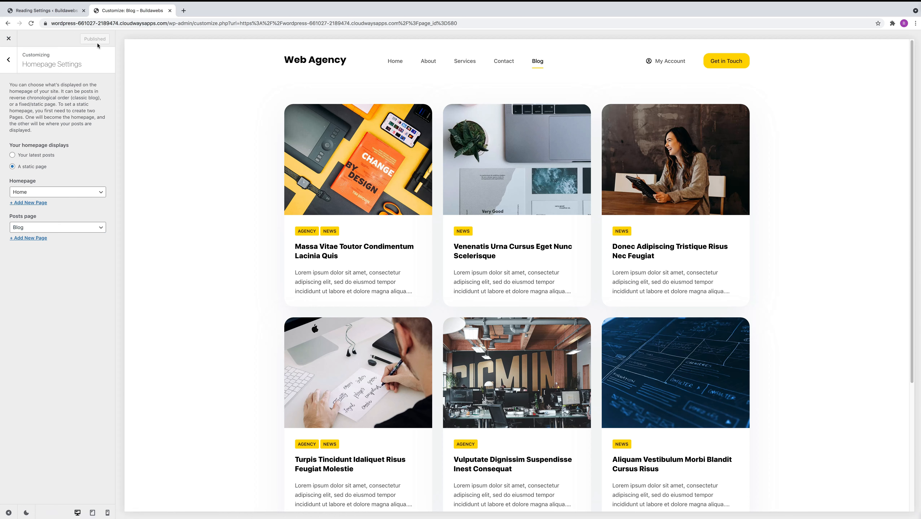
{"action": "left_click", "coordinate": [9, 39]}
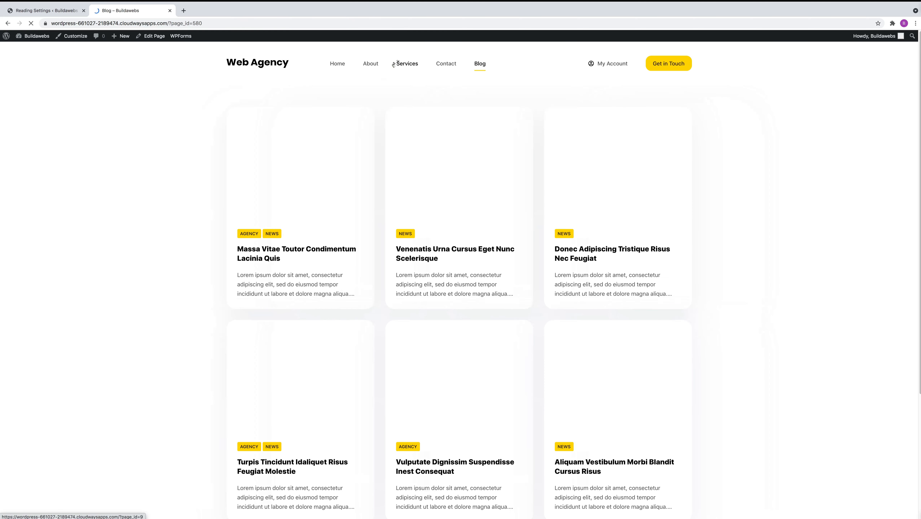
View the Home, About, Services, Contact and Blog pages through the live site's header menu
{"action": "left_click", "coordinate": [341, 64]}
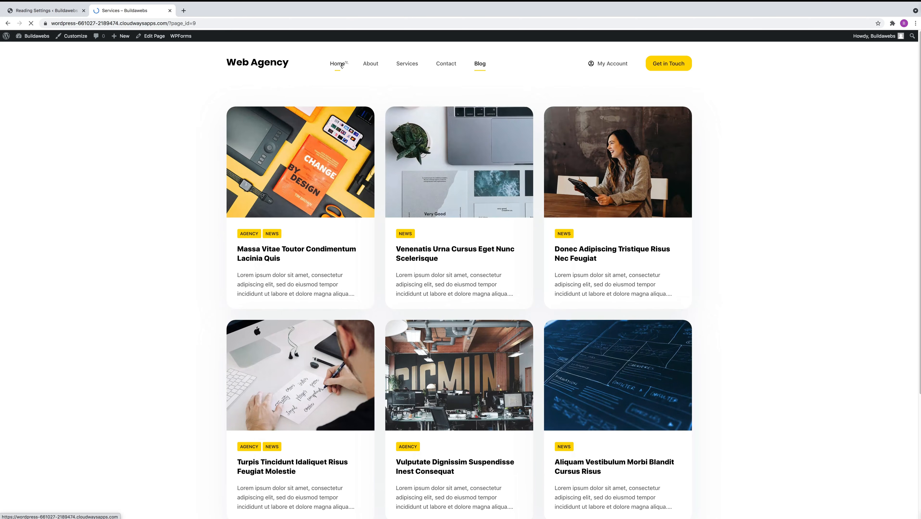
{"action": "left_click", "coordinate": [371, 64]}
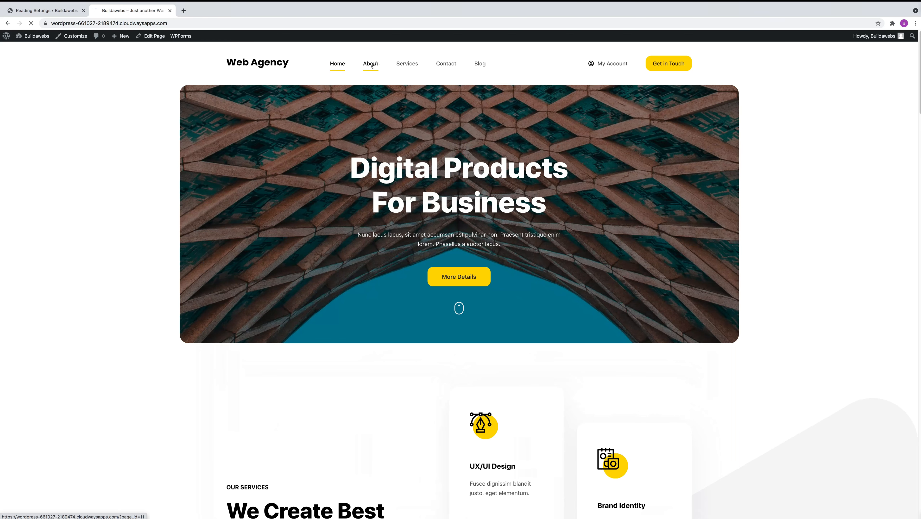
{"action": "left_click", "coordinate": [400, 64]}
{"action": "left_click", "coordinate": [446, 65]}
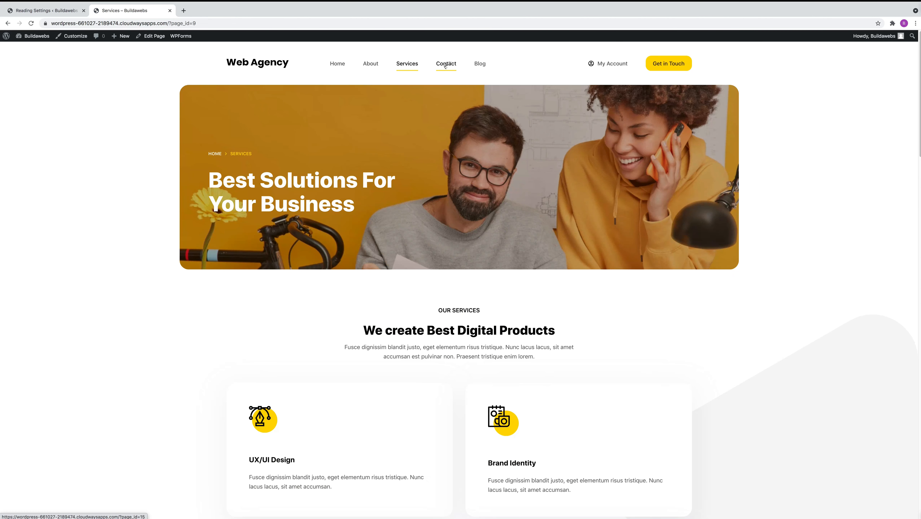
{"action": "left_click", "coordinate": [473, 65]}
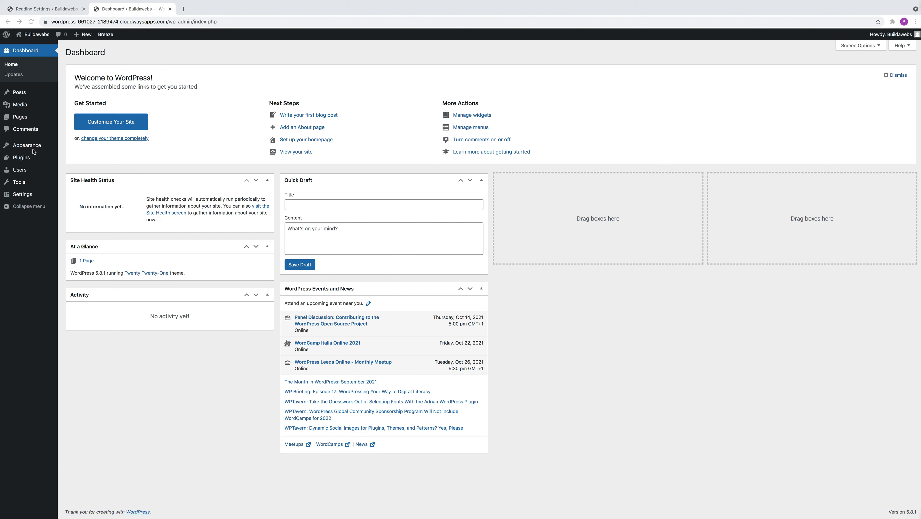
Search the WordPress theme directory for blocksy, then install and activate the Blocksy theme
{"action": "mouse_move", "coordinate": [32, 146]}
{"action": "left_click", "coordinate": [74, 149]}
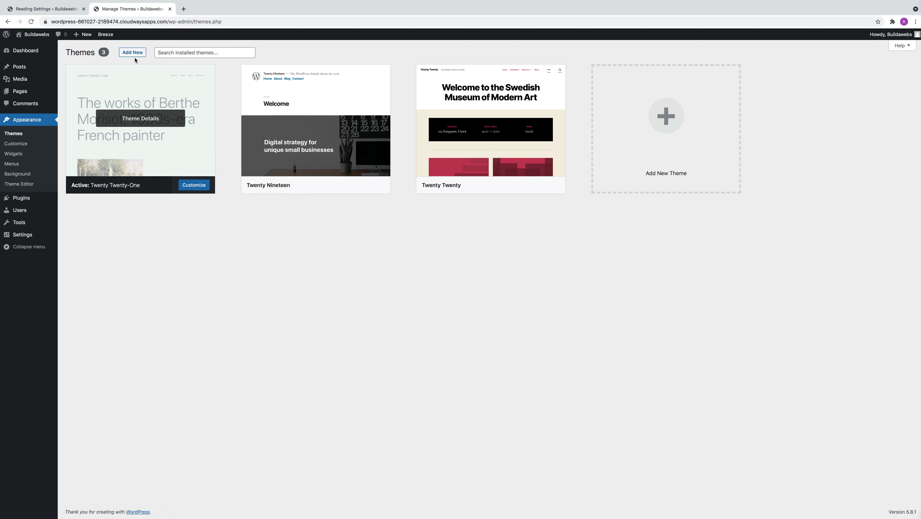
{"action": "left_click", "coordinate": [133, 53]}
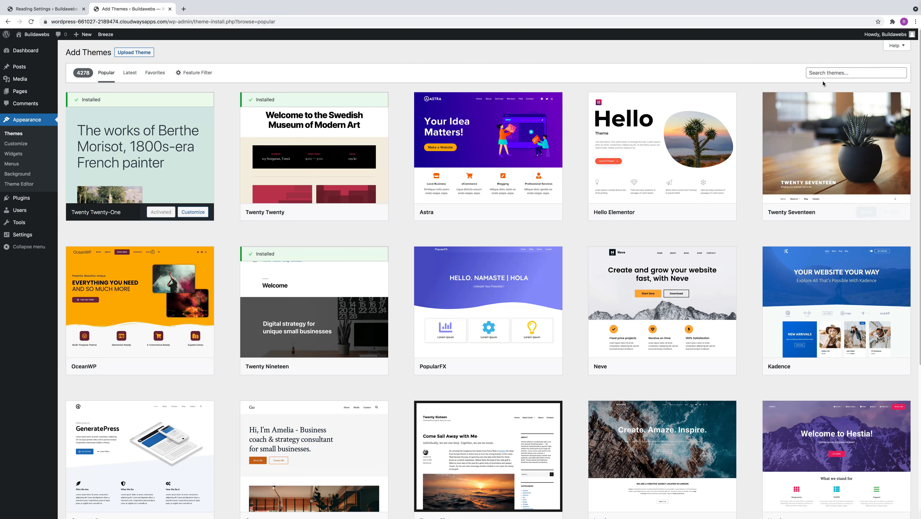
{"action": "left_click", "coordinate": [825, 73]}
{"action": "type", "text": "blocksy"}
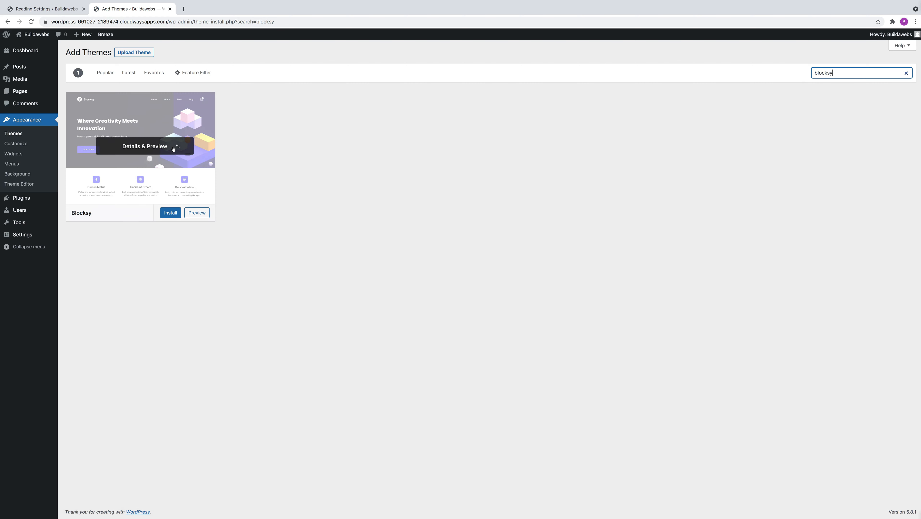
{"action": "left_click", "coordinate": [173, 213]}
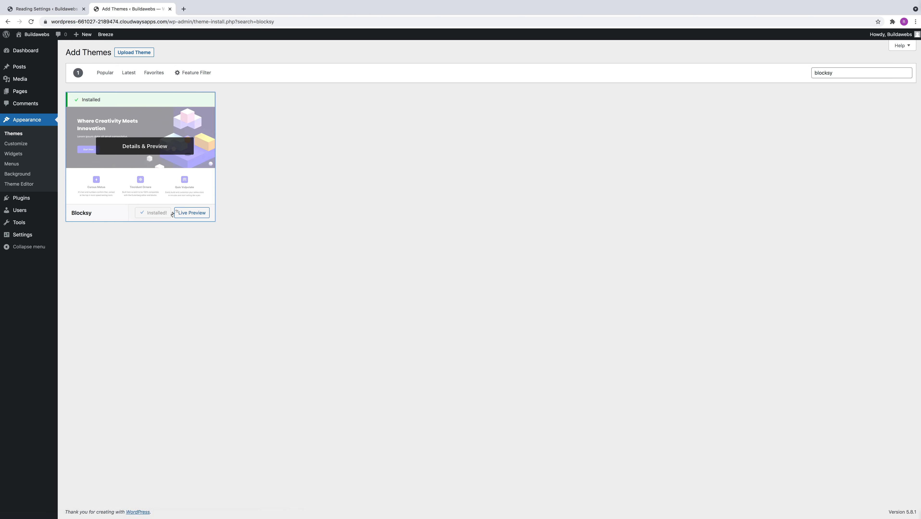
{"action": "left_click", "coordinate": [160, 213]}
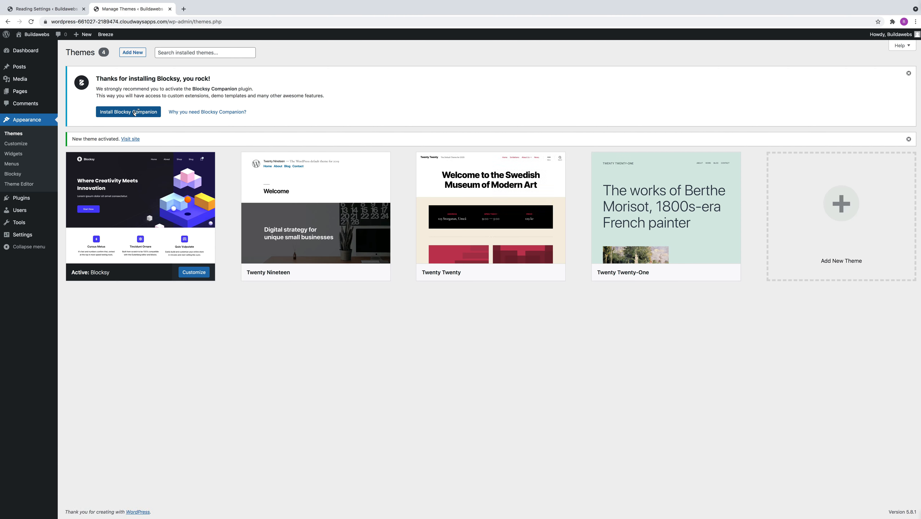
Install the Blocksy Companion plugin and skip its opt-in to update notifications and diagnostic tracking
{"action": "left_click", "coordinate": [134, 113]}
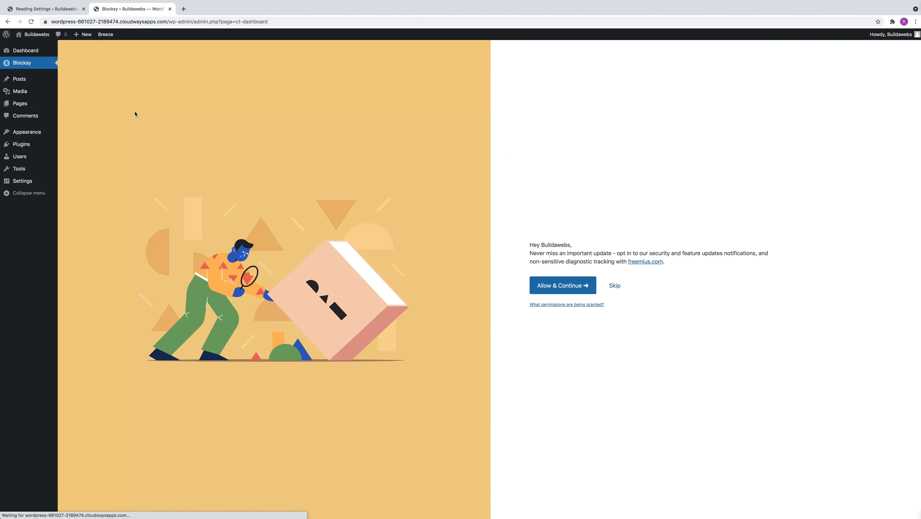
{"action": "left_click", "coordinate": [615, 288]}
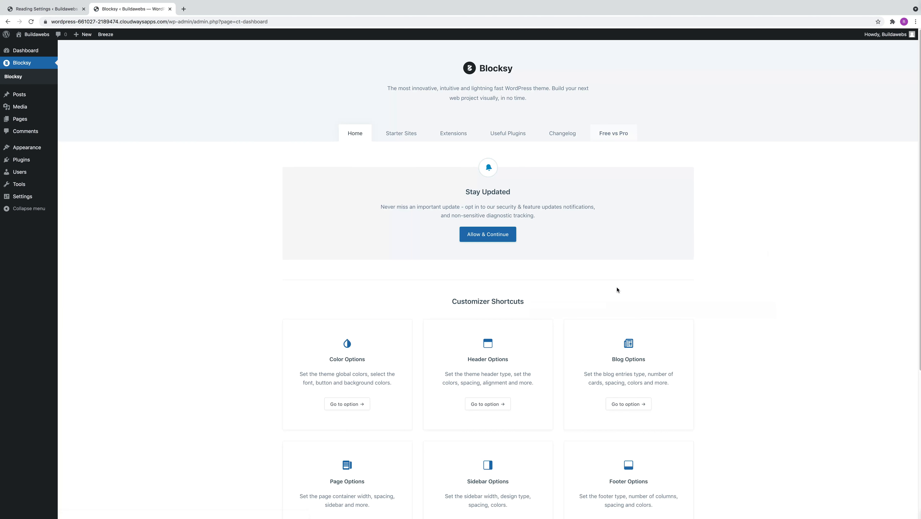
Preview the Web Agency demo from the Blocksy starter sites, then return to the starter site list
{"action": "left_click", "coordinate": [406, 136]}
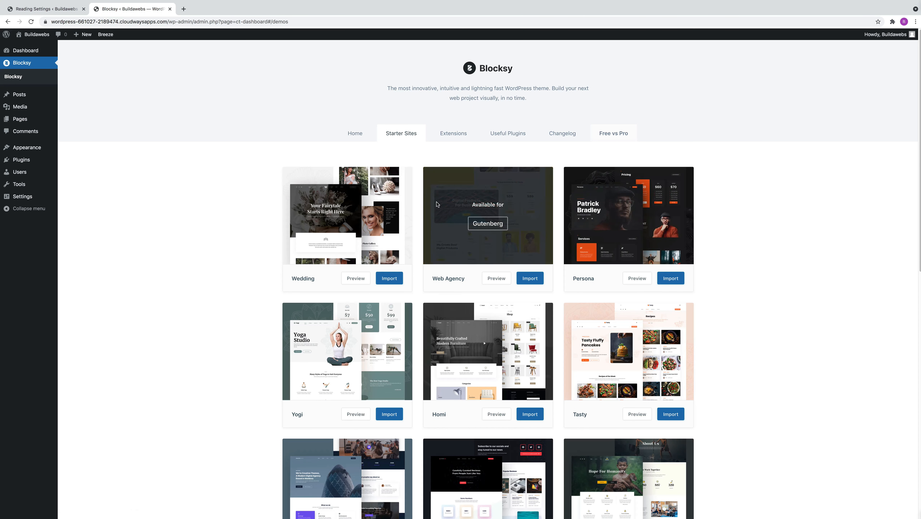
{"action": "mouse_move", "coordinate": [659, 360]}
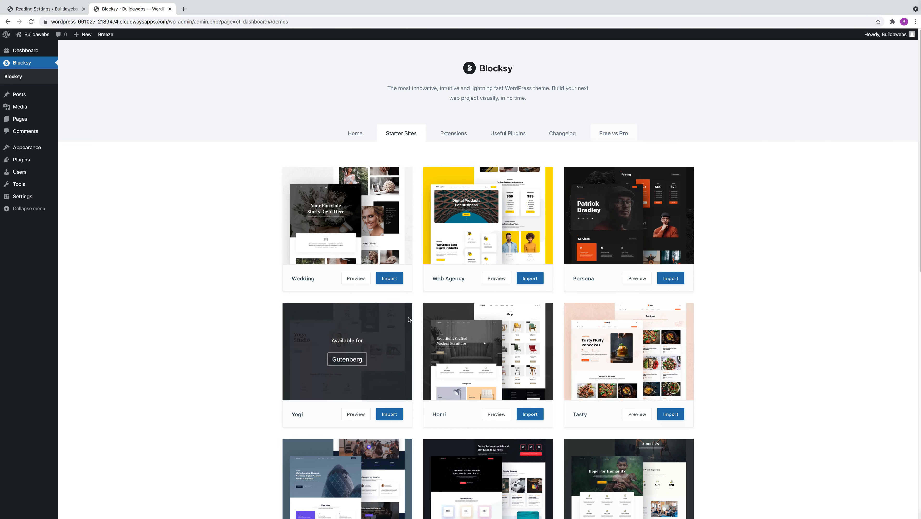
{"action": "left_click", "coordinate": [497, 284]}
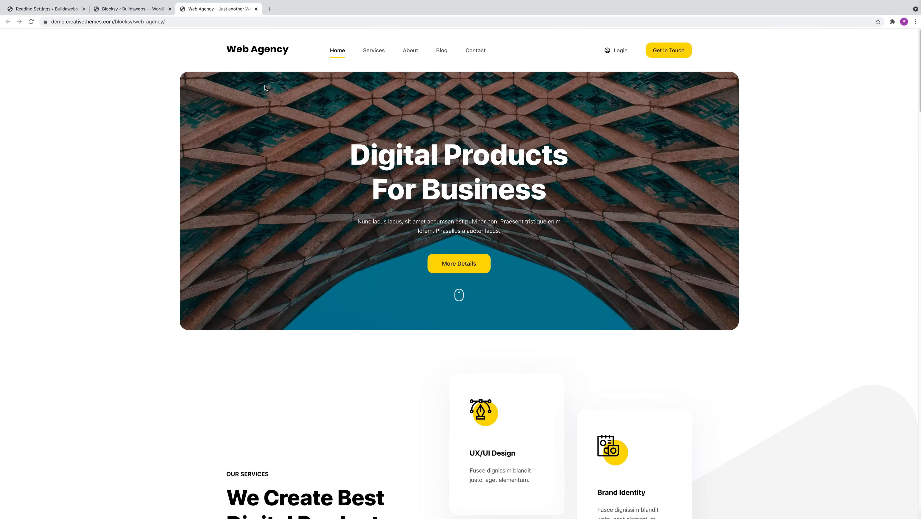
{"action": "left_click", "coordinate": [132, 8]}
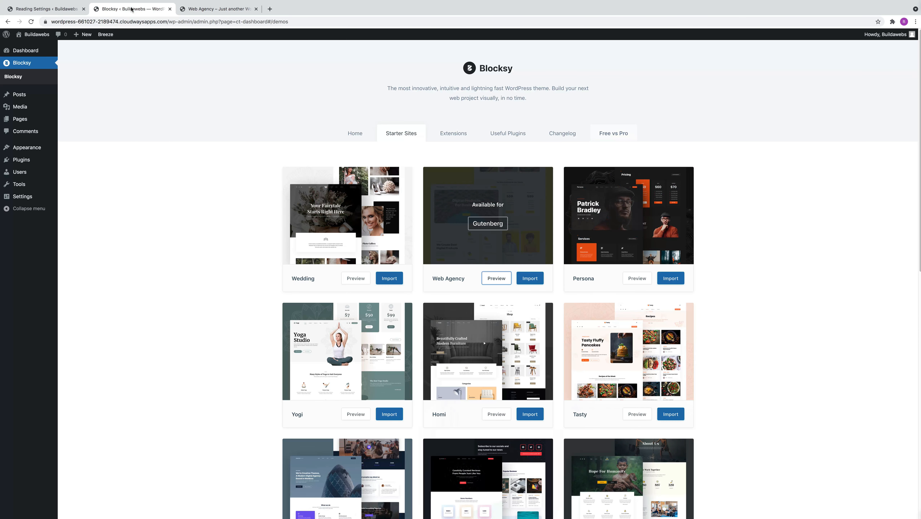
Import the Web Agency starter site with the child theme, options, widgets, content and a clean install, then view the new site
{"action": "left_click", "coordinate": [537, 279]}
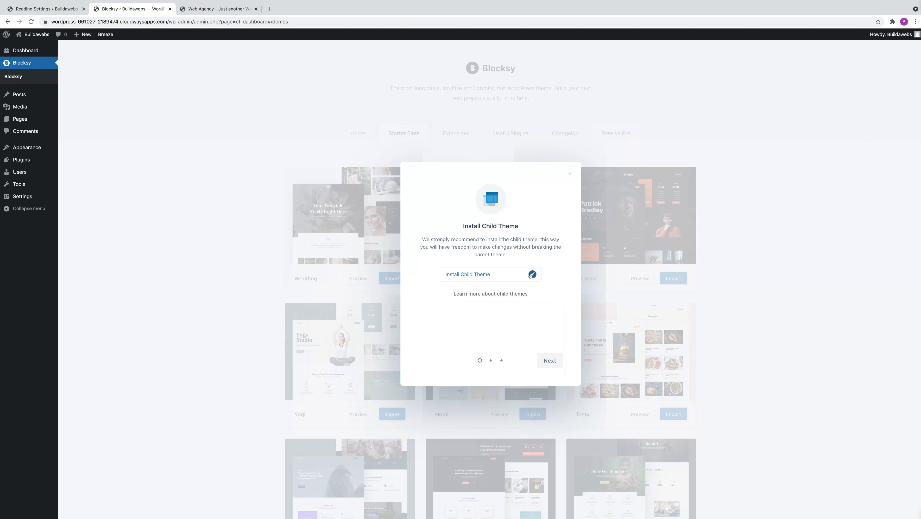
{"action": "left_click", "coordinate": [544, 359]}
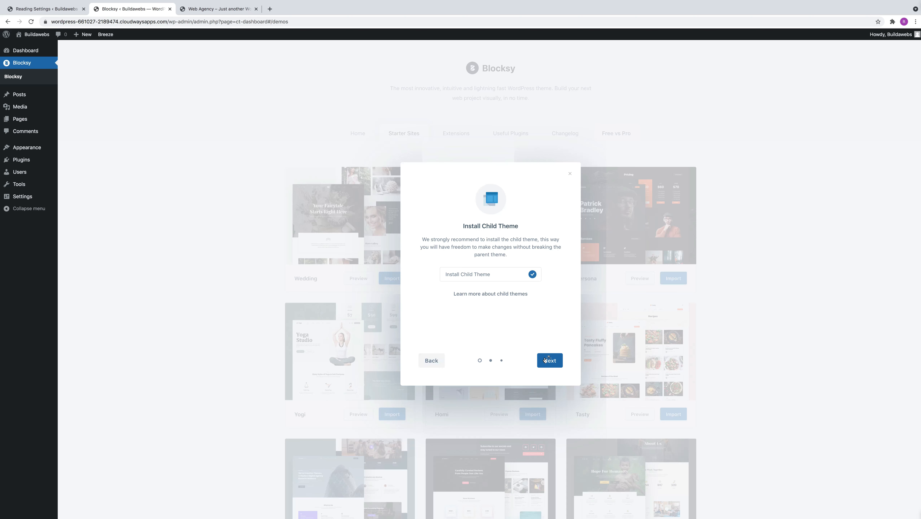
{"action": "left_click", "coordinate": [548, 362]}
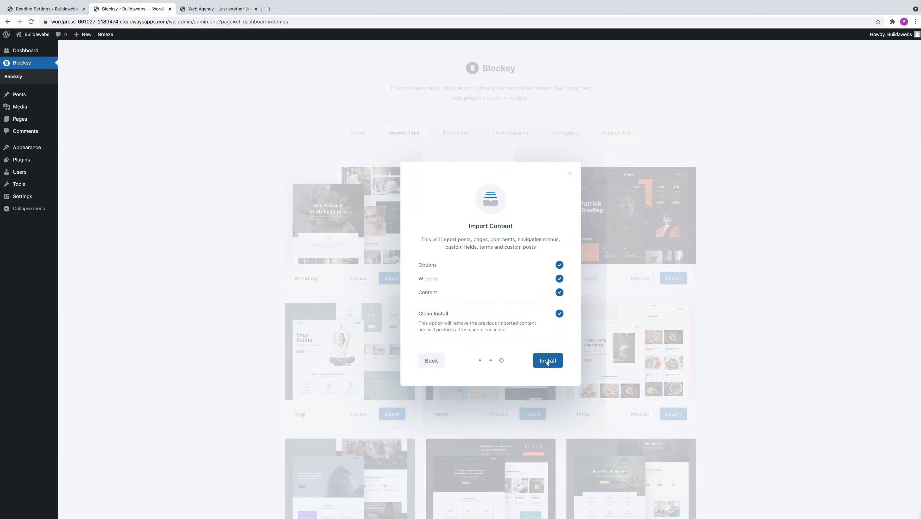
{"action": "left_click", "coordinate": [546, 361]}
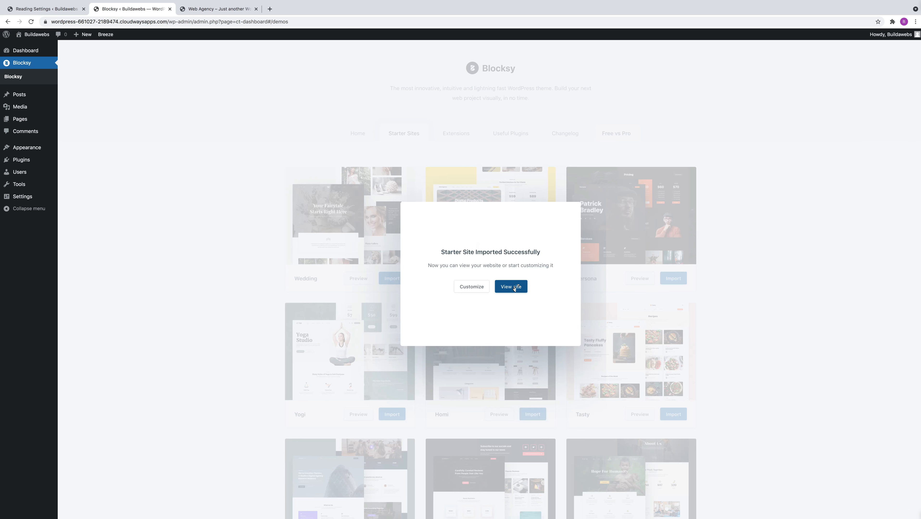
{"action": "left_click", "coordinate": [513, 287]}
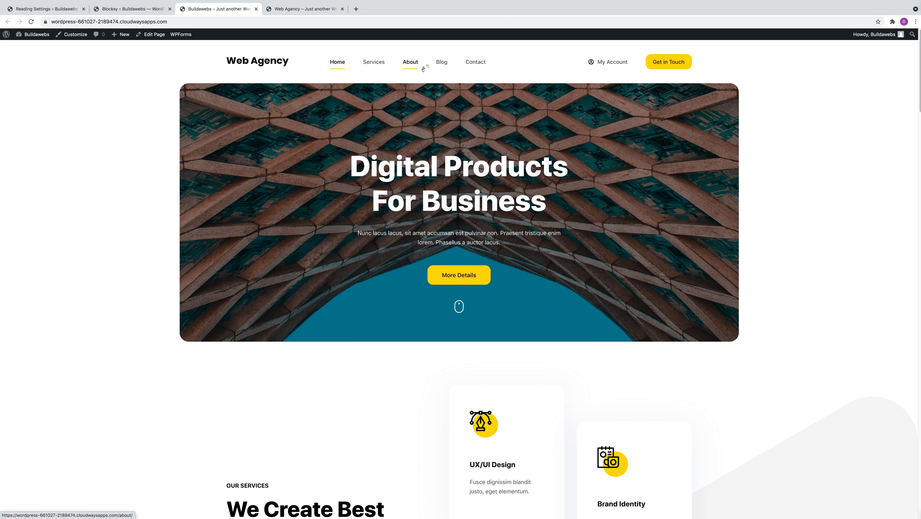
{"action": "key", "text": "super+w"}
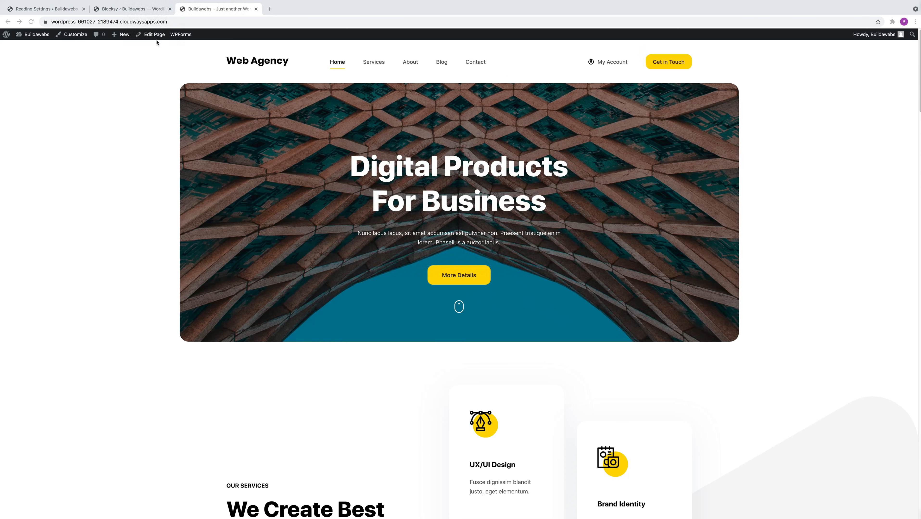
Move Blog after Contact as the last top-level item of the Main Menu, save the menu and view the live site
{"action": "left_click", "coordinate": [6, 35]}
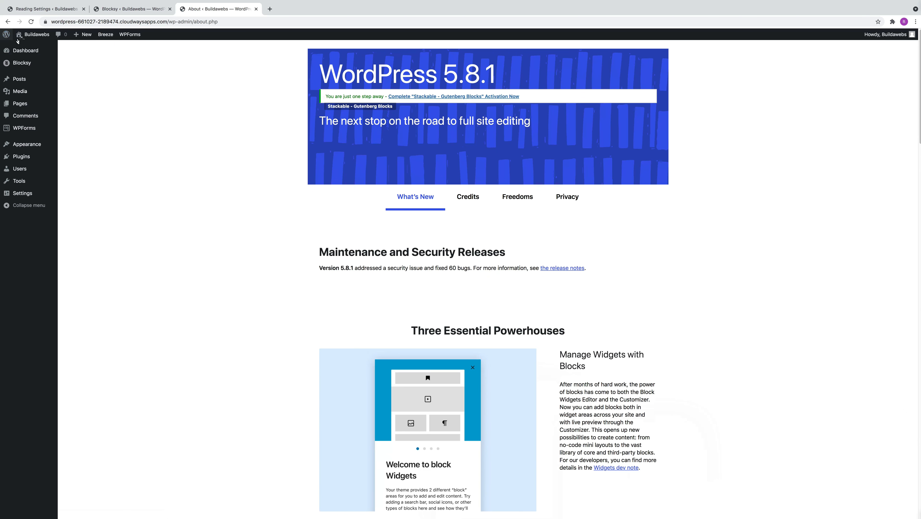
{"action": "mouse_move", "coordinate": [35, 147]}
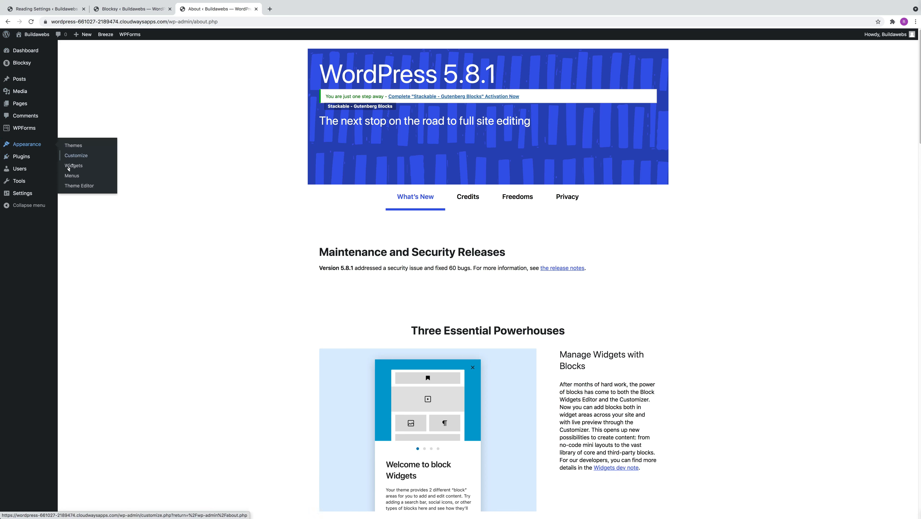
{"action": "left_click", "coordinate": [74, 176]}
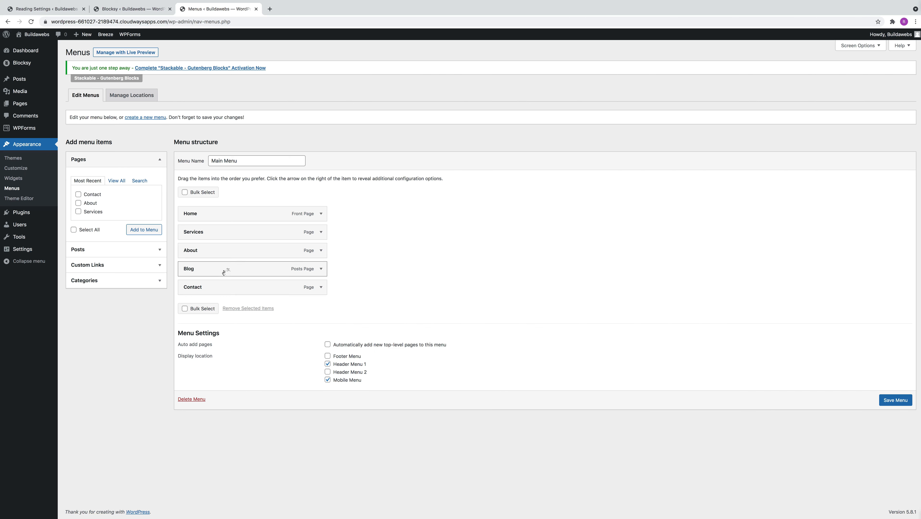
{"action": "left_click_drag", "start_coordinate": [223, 271], "coordinate": [224, 291]}
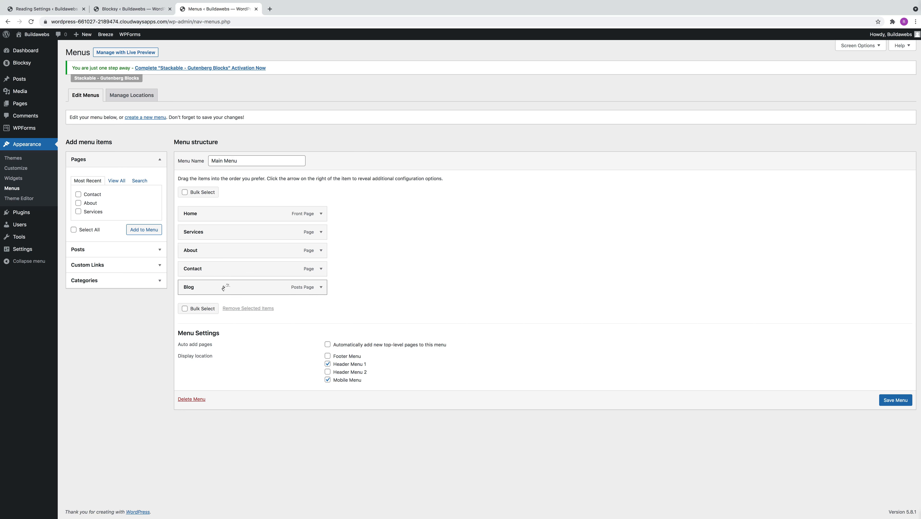
{"action": "mouse_move", "coordinate": [223, 288]}
{"action": "left_mouse_down"}
{"action": "mouse_move", "coordinate": [235, 287]}
{"action": "mouse_move", "coordinate": [206, 283]}
{"action": "mouse_move", "coordinate": [224, 288]}
{"action": "left_mouse_up"}
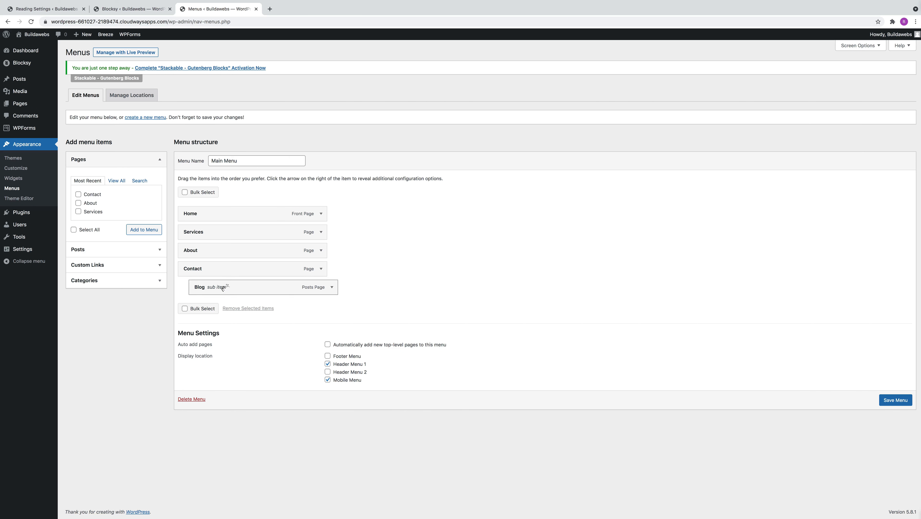
{"action": "mouse_move", "coordinate": [226, 287]}
{"action": "left_mouse_down"}
{"action": "mouse_move", "coordinate": [212, 274]}
{"action": "mouse_move", "coordinate": [219, 287]}
{"action": "left_mouse_up"}
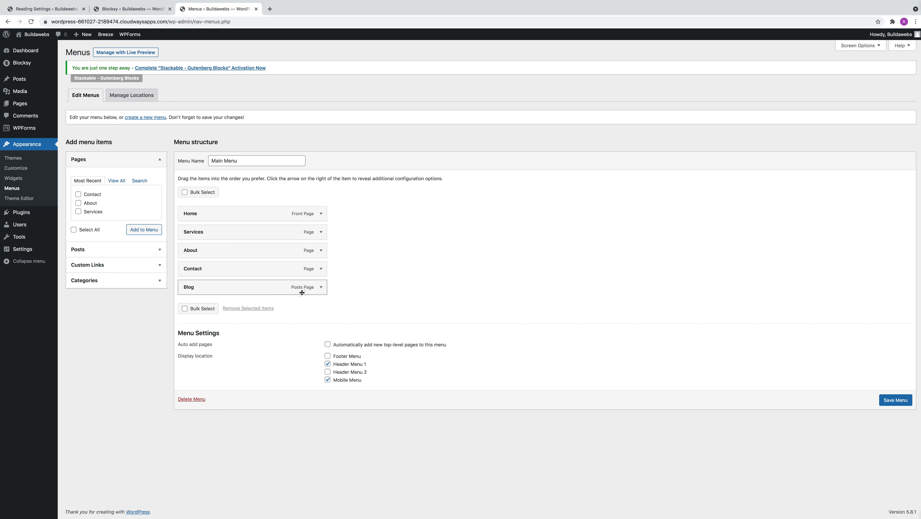
{"action": "left_click", "coordinate": [895, 400]}
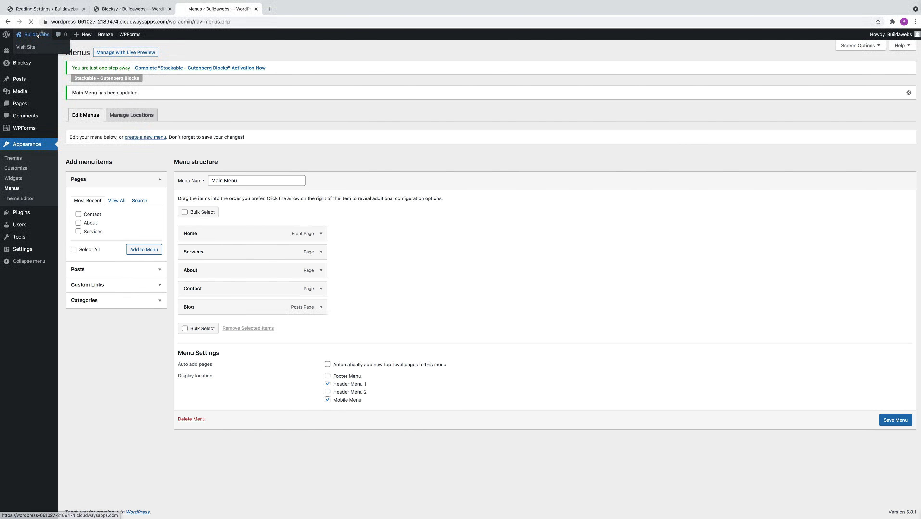
{"action": "left_click", "coordinate": [35, 47]}
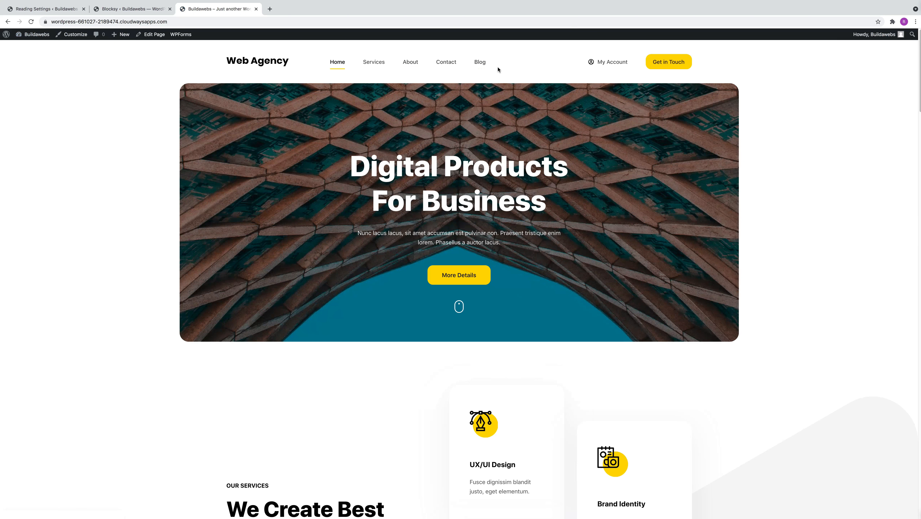